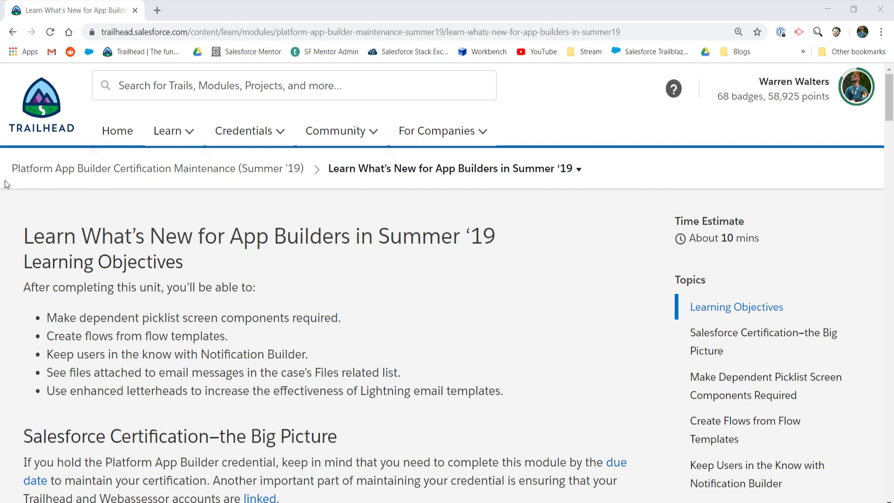
Review the Summer '19 unit down to the 'Make Dependent Picklist Screen Components Required' section.
{"action": "left_click_drag", "start_coordinate": [16, 172], "coordinate": [284, 208]}
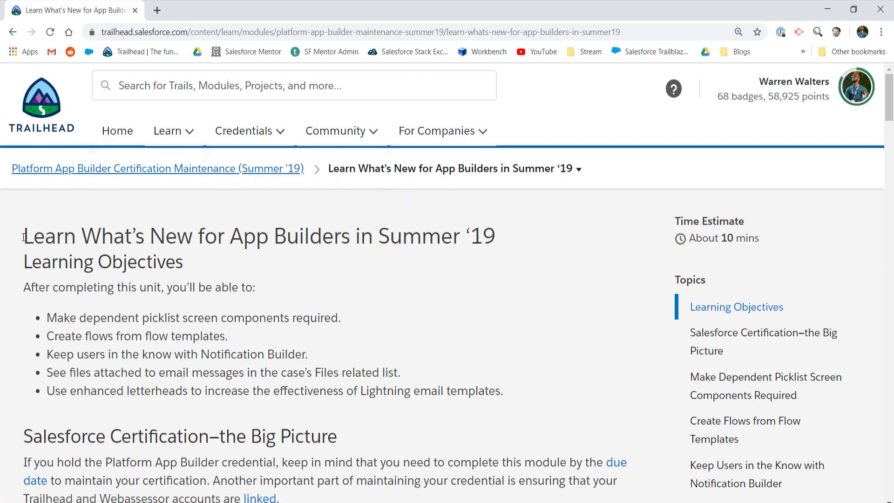
{"action": "left_click_drag", "start_coordinate": [6, 231], "coordinate": [434, 355]}
{"action": "scroll", "coordinate": [452, 346], "scroll_direction": "down", "scroll_amount": 8}
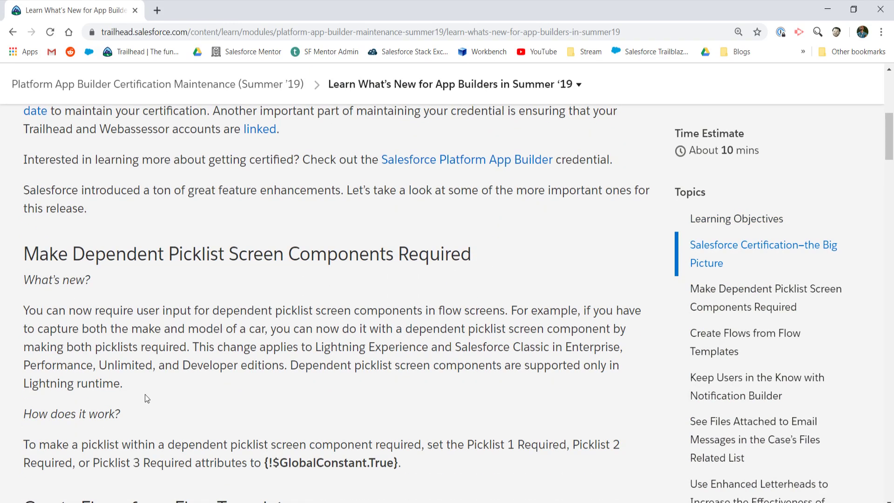
{"action": "scroll", "coordinate": [146, 393], "scroll_direction": "down", "scroll_amount": 1}
{"action": "left_click_drag", "start_coordinate": [73, 192], "coordinate": [461, 192]}
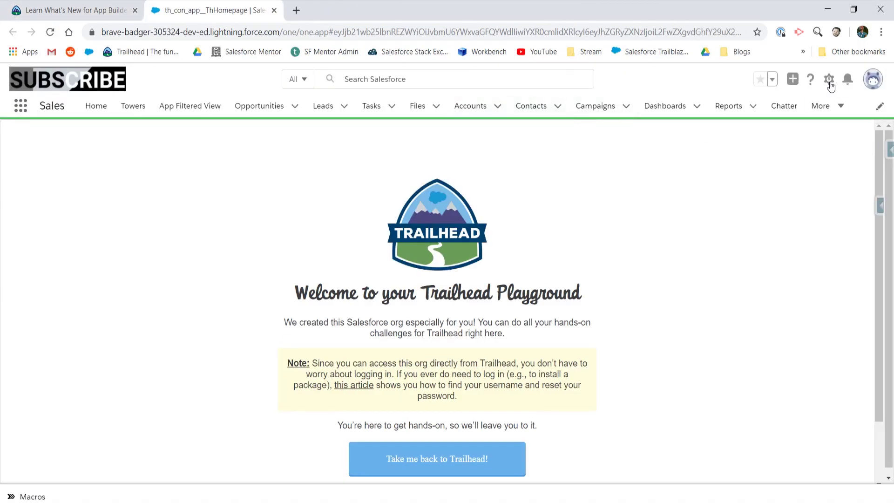
Open the Acme Corporation account and set its Industry to Agriculture.
{"action": "left_click", "coordinate": [471, 107]}
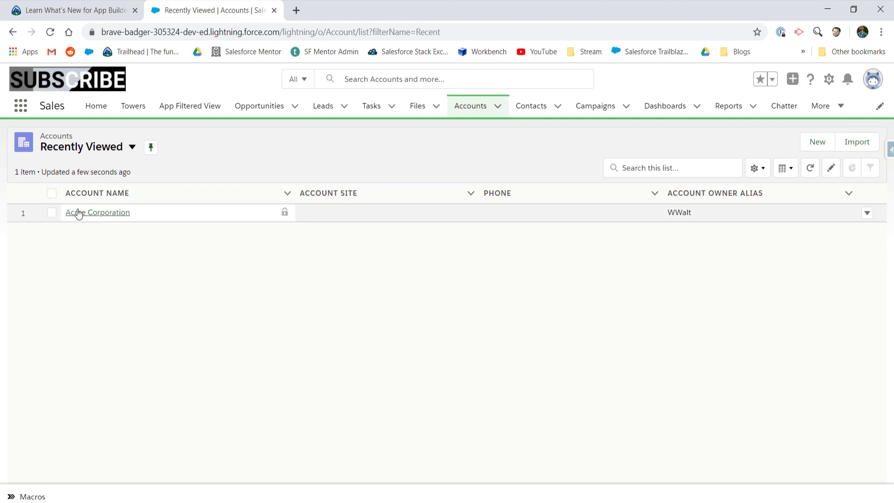
{"action": "left_click", "coordinate": [76, 211]}
{"action": "double_click", "coordinate": [378, 183]}
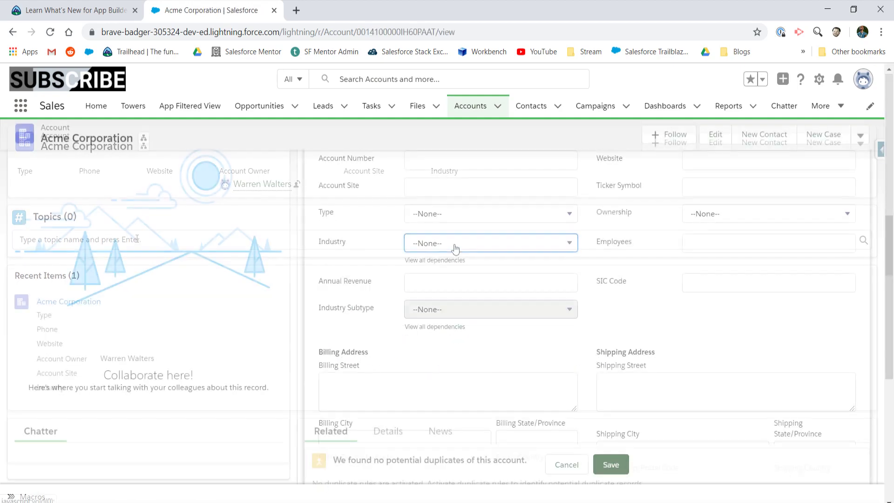
{"action": "left_click", "coordinate": [455, 243]}
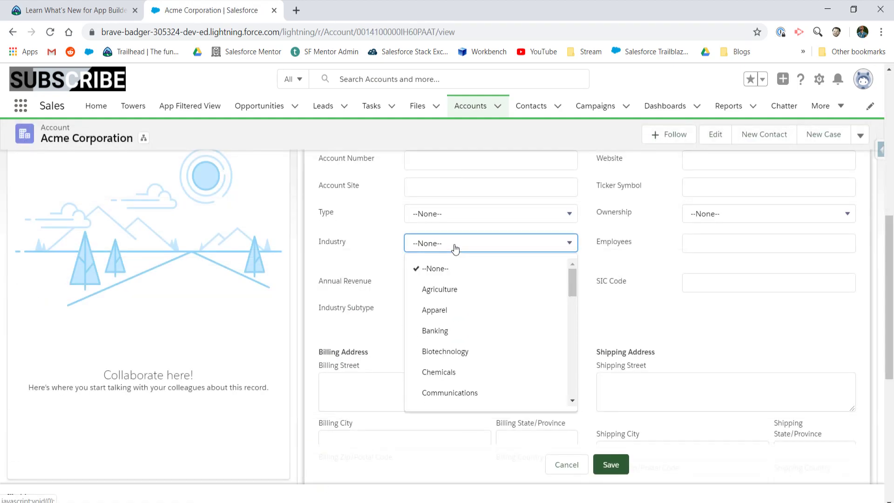
{"action": "left_click", "coordinate": [439, 290]}
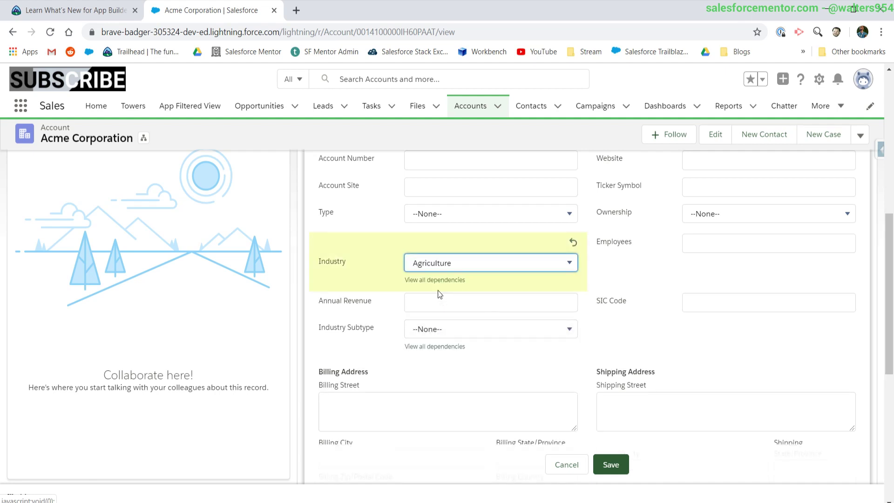
Try Industry Apparel with subtype Jacket, then settle on Banking with subtype Co-operative.
{"action": "left_click", "coordinate": [463, 264]}
{"action": "left_click", "coordinate": [455, 330]}
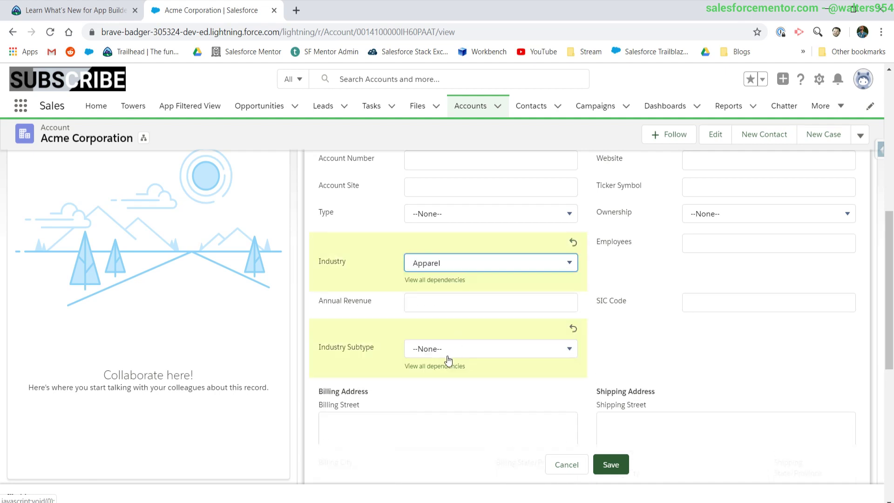
{"action": "left_click", "coordinate": [446, 354]}
{"action": "left_click", "coordinate": [467, 400]}
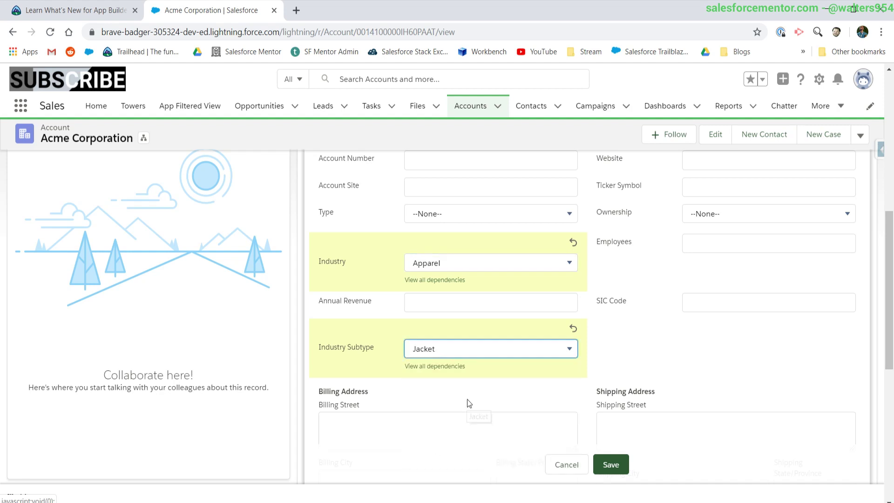
{"action": "left_click", "coordinate": [475, 265]}
{"action": "left_click", "coordinate": [455, 351]}
{"action": "left_click", "coordinate": [450, 353]}
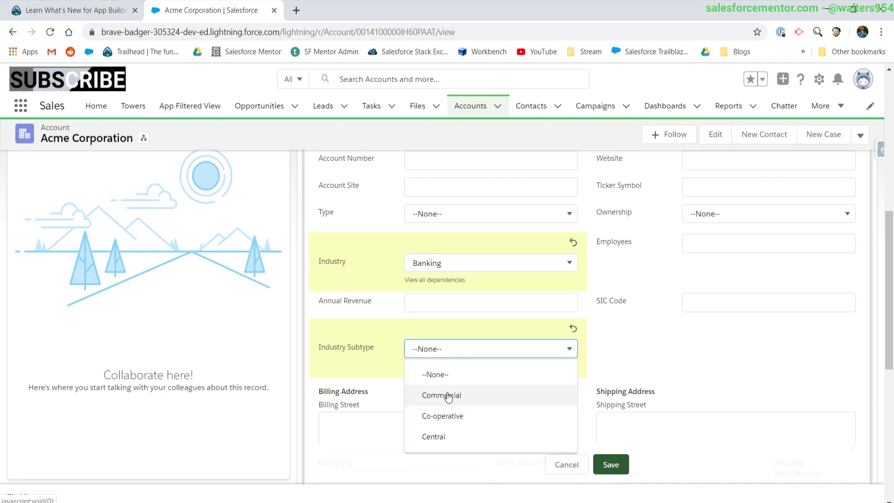
{"action": "left_click", "coordinate": [449, 419]}
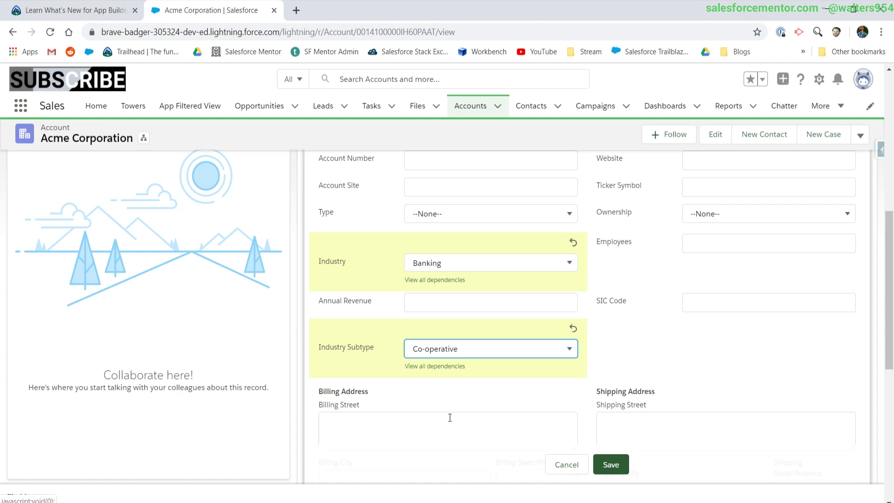
{"action": "left_click", "coordinate": [823, 88]}
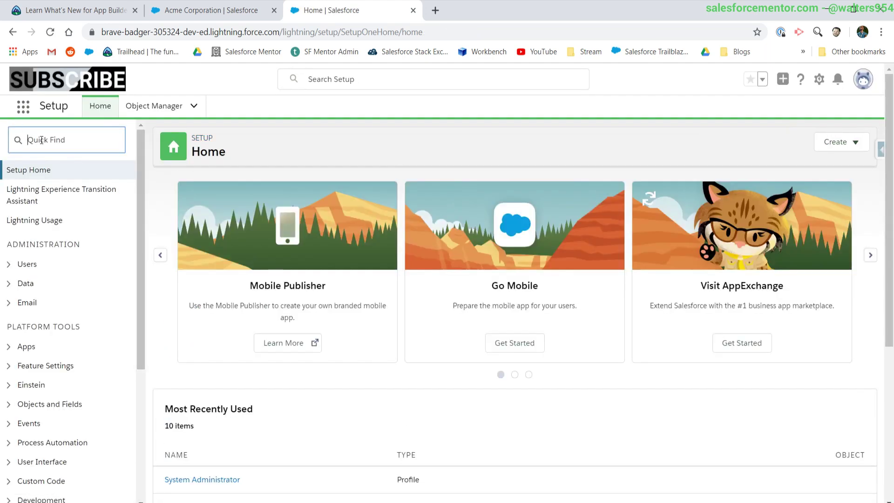
Search Setup for 'flow' and open the Greet Customer flow from the Flows list.
{"action": "type", "text": "flow"}
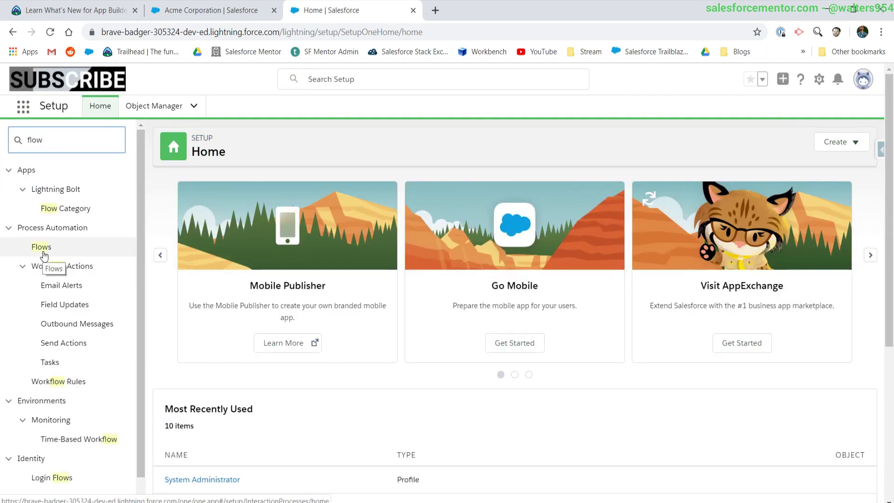
{"action": "left_click", "coordinate": [42, 246]}
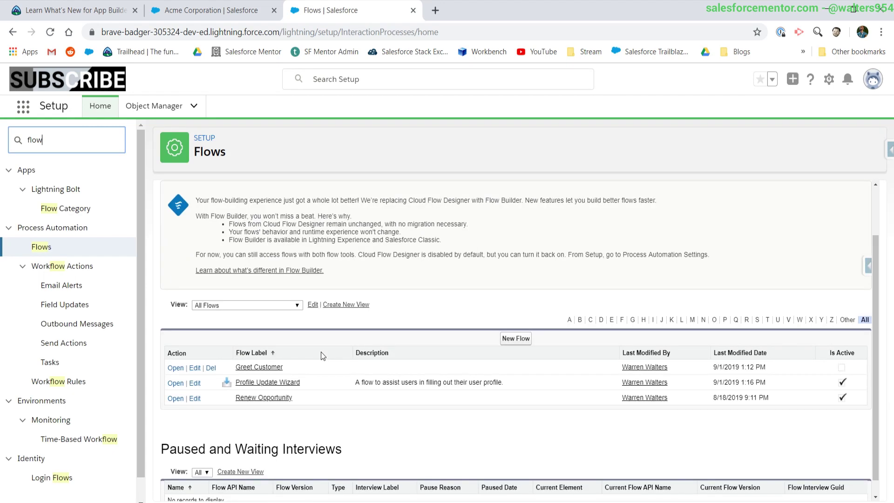
{"action": "left_click", "coordinate": [256, 368]}
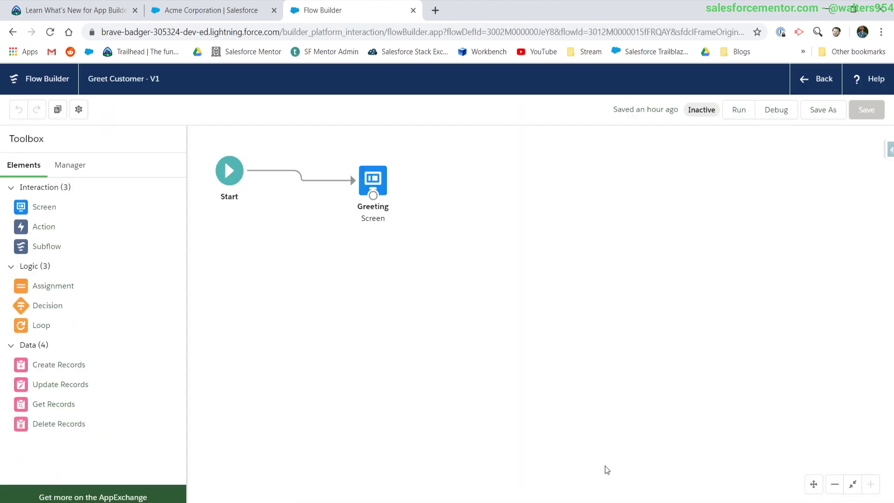
Add a Dependent Picklists component below Address on the Greeting screen.
{"action": "left_click", "coordinate": [371, 173]}
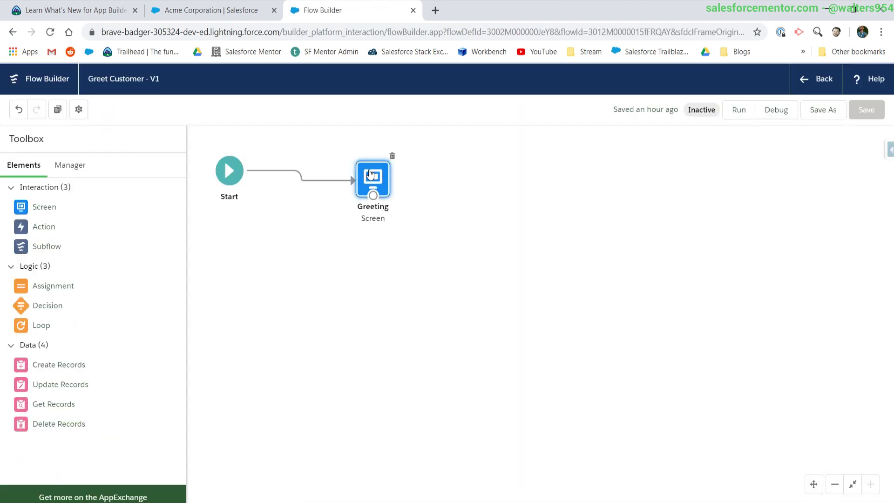
{"action": "double_click", "coordinate": [370, 174]}
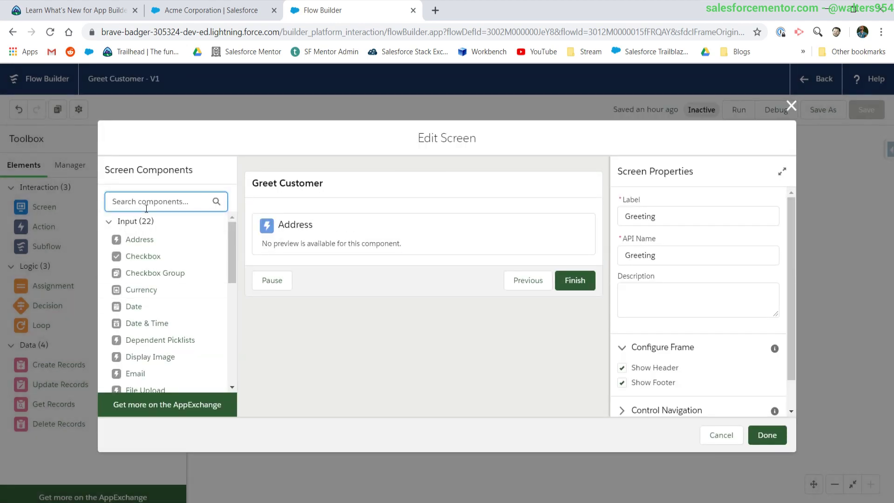
{"action": "left_click_drag", "start_coordinate": [146, 343], "coordinate": [363, 258]}
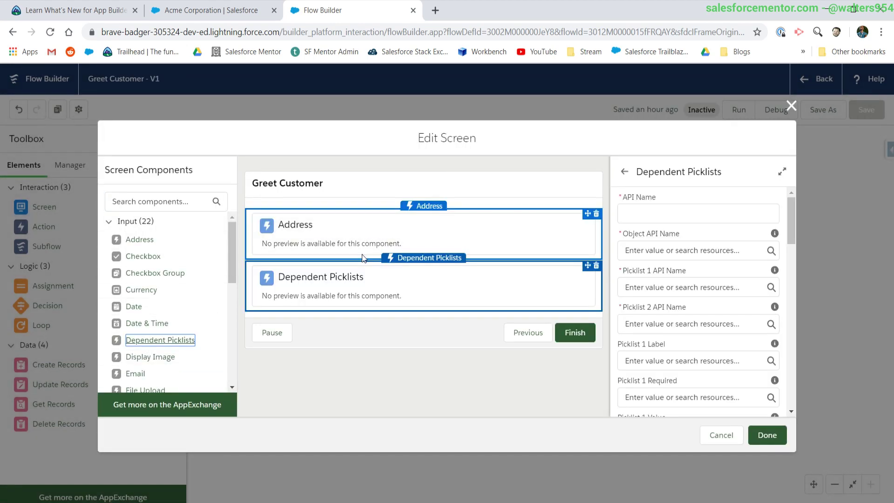
Name it depPickAcctIndustry with object Account, picklists Industry and Industry_Subtype__c.
{"action": "left_click", "coordinate": [641, 210]}
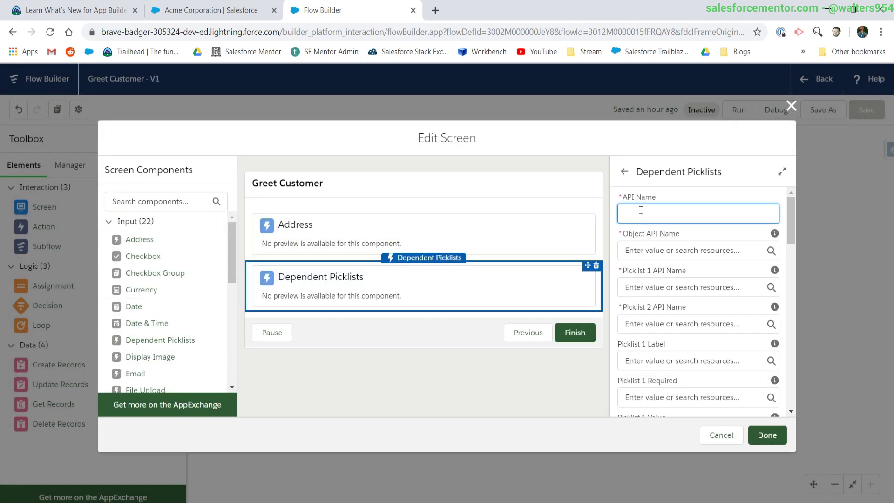
{"action": "type", "text": "depPick"}
{"action": "type", "text": "AcctIndustry"}
{"action": "left_click", "coordinate": [630, 251]}
{"action": "type", "text": "Account"}
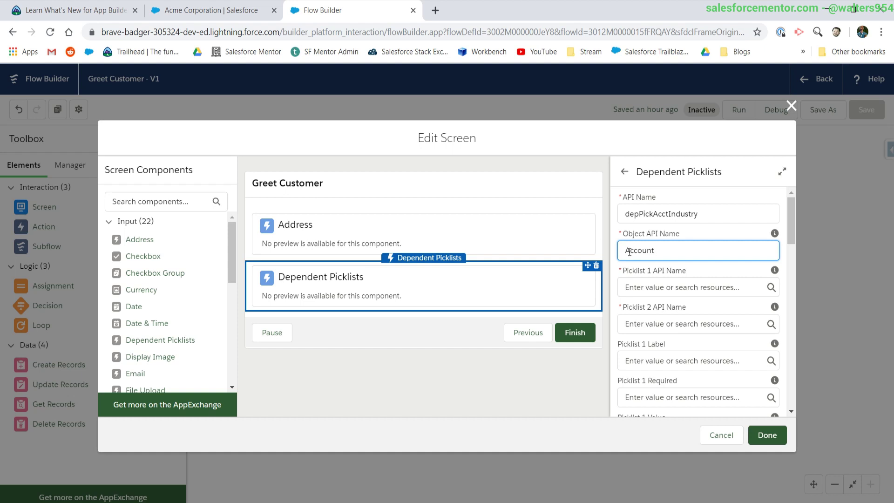
{"action": "left_click", "coordinate": [653, 289]}
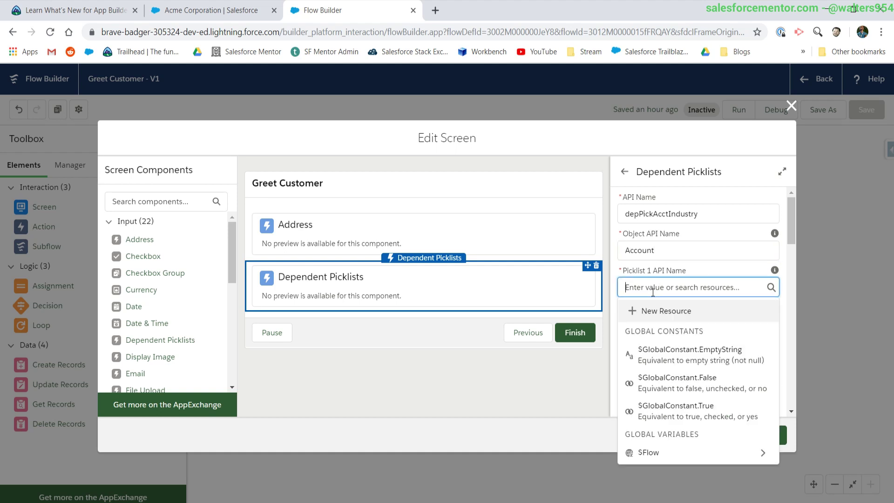
{"action": "type", "text": "Industry"}
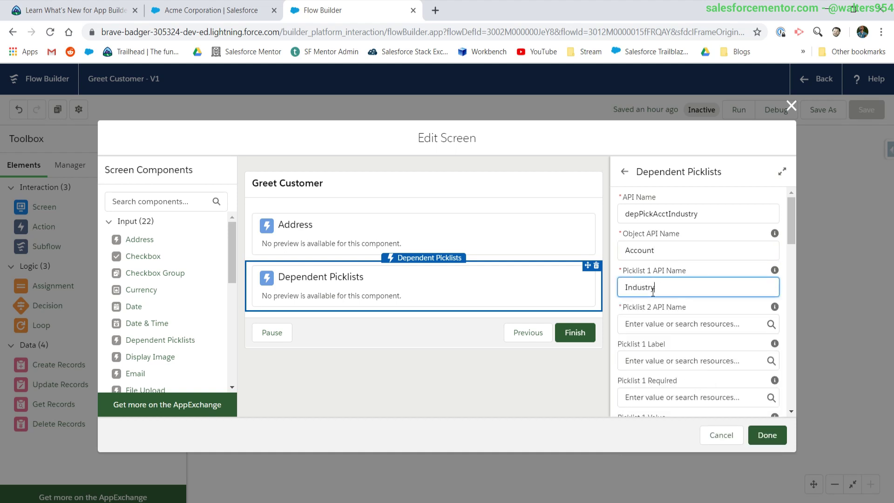
{"action": "left_click", "coordinate": [647, 325]}
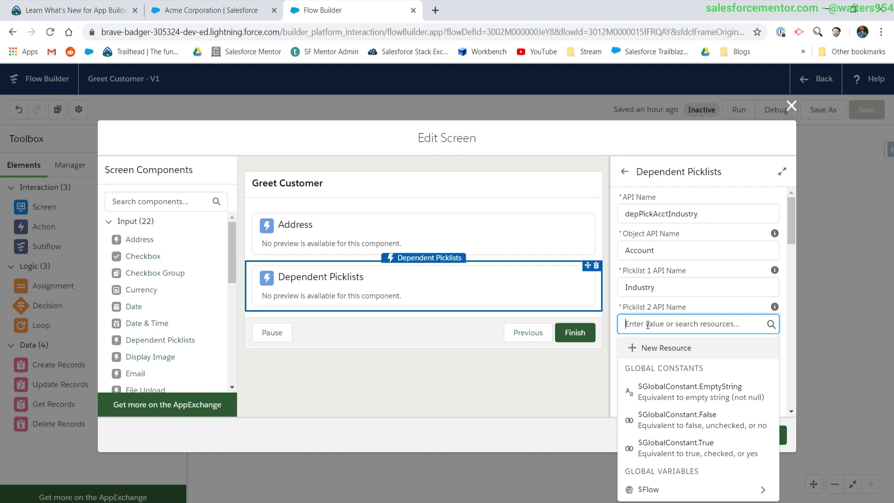
{"action": "type", "text": "Industry_Subty"}
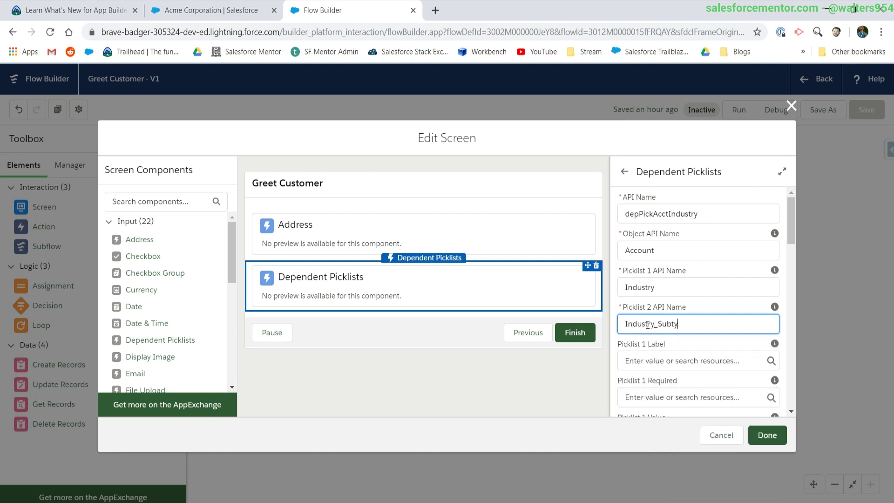
{"action": "type", "text": "pe__c"}
Set Picklist 1 Required and Picklist 2 Required to {!$GlobalConstant.True} and finish the screen.
{"action": "scroll", "coordinate": [662, 303], "scroll_direction": "down", "scroll_amount": 3}
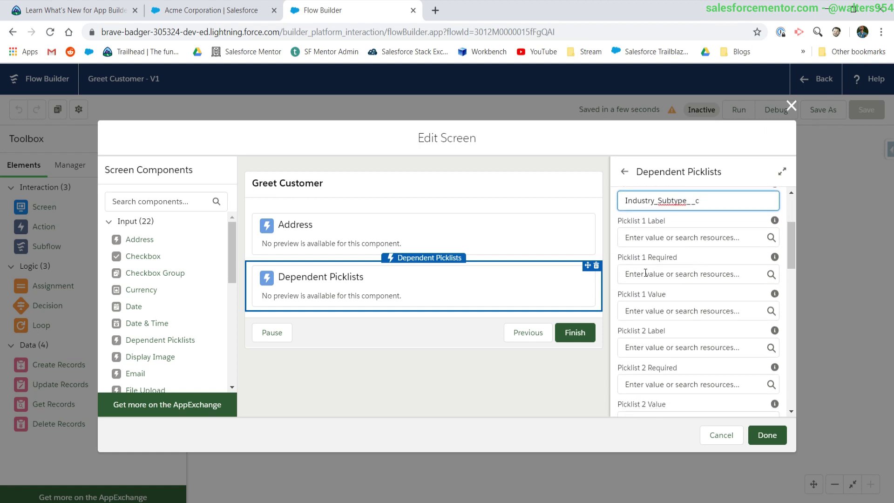
{"action": "left_click", "coordinate": [646, 273]}
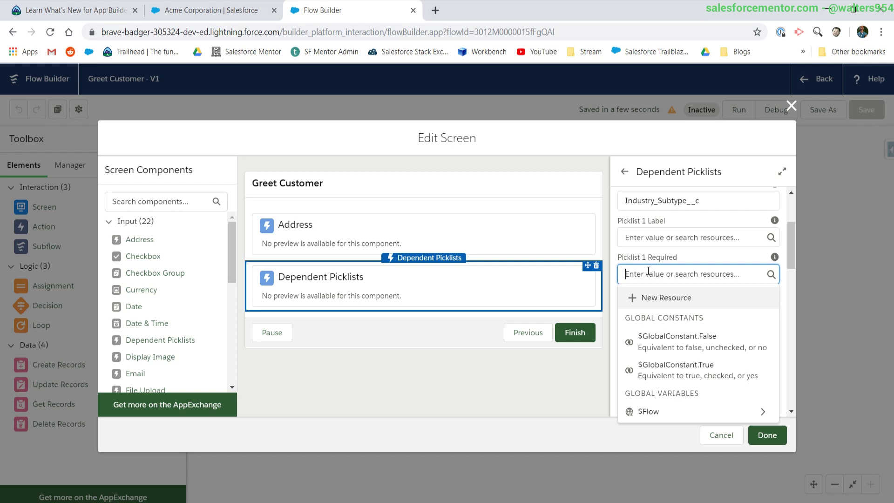
{"action": "left_click", "coordinate": [692, 373]}
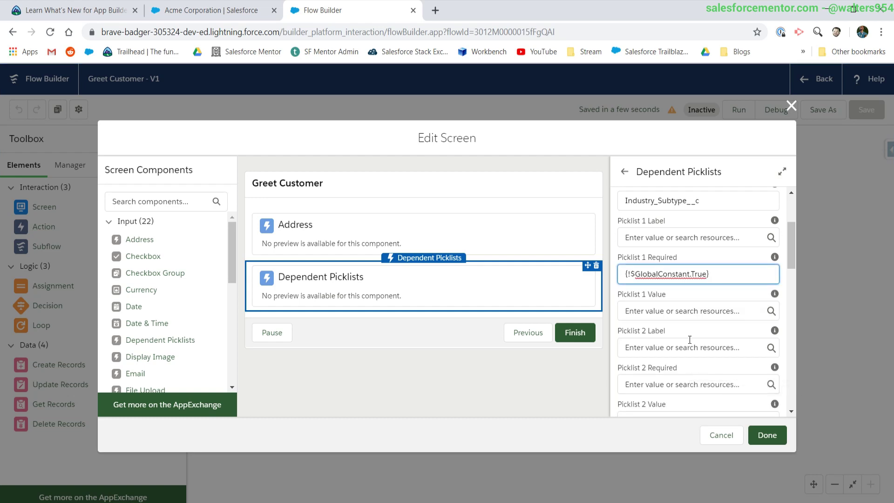
{"action": "left_click", "coordinate": [652, 387]}
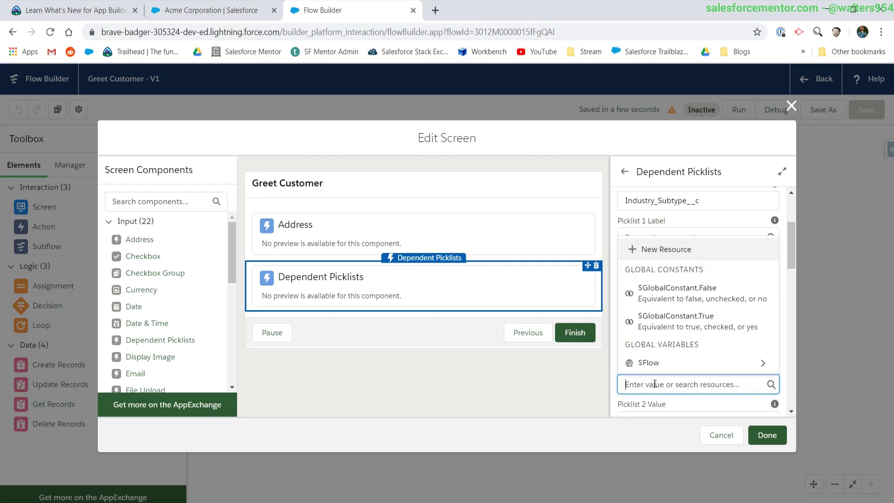
{"action": "left_click", "coordinate": [681, 327]}
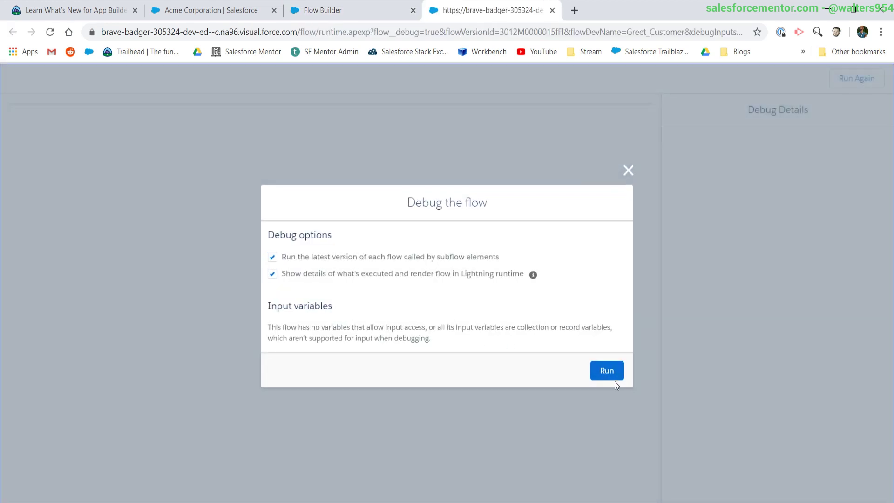
Run the flow in debug and pick Industry Agriculture with subtype Herding.
{"action": "left_click", "coordinate": [610, 373]}
{"action": "left_click", "coordinate": [612, 375]}
{"action": "left_click", "coordinate": [46, 317]}
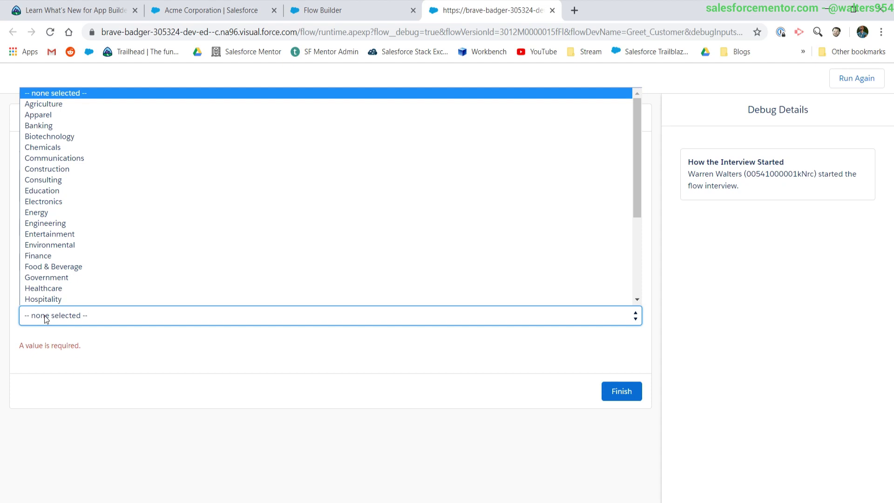
{"action": "left_click", "coordinate": [104, 106]}
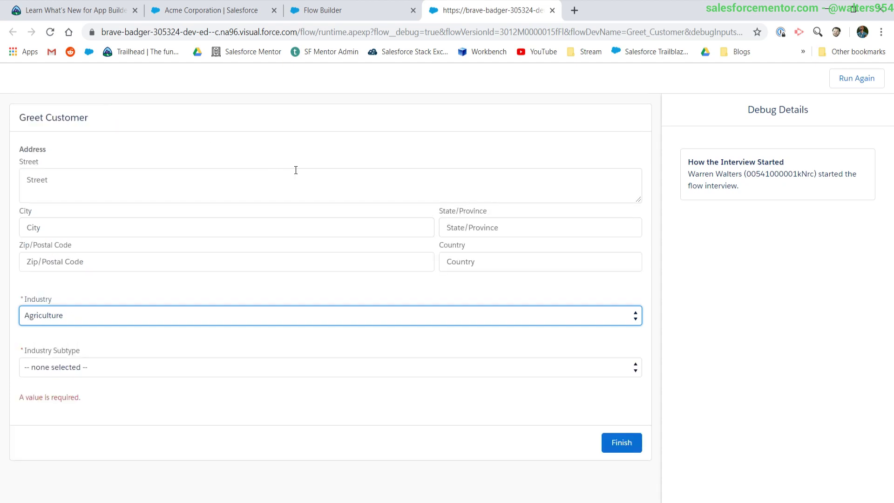
{"action": "left_click", "coordinate": [70, 368]}
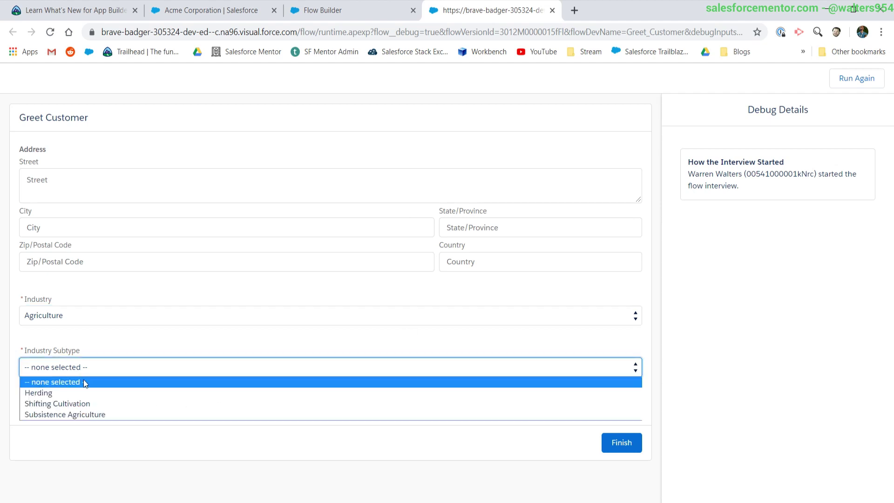
{"action": "left_click", "coordinate": [78, 393]}
Try Apparel with subtype Suits, then Banking with subtype Co-operative.
{"action": "left_click", "coordinate": [68, 321]}
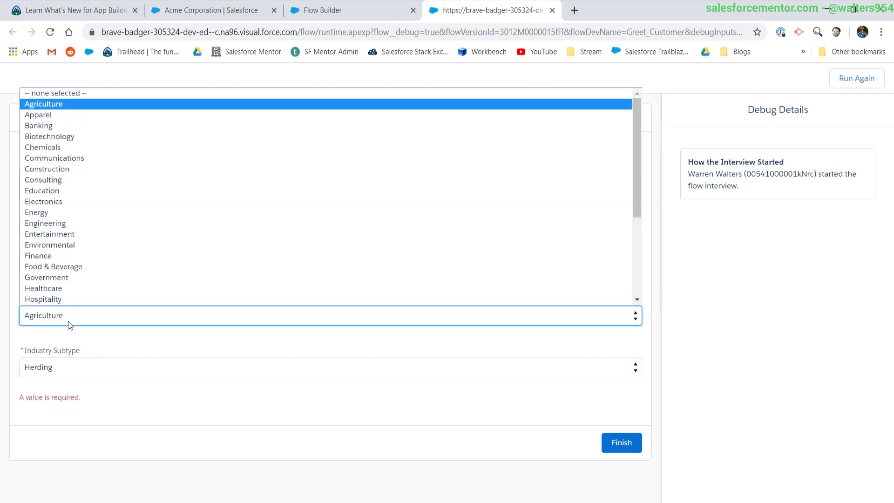
{"action": "left_click", "coordinate": [75, 116]}
{"action": "left_click", "coordinate": [115, 321]}
{"action": "left_click", "coordinate": [116, 322]}
{"action": "left_click", "coordinate": [89, 368]}
{"action": "left_click", "coordinate": [80, 415]}
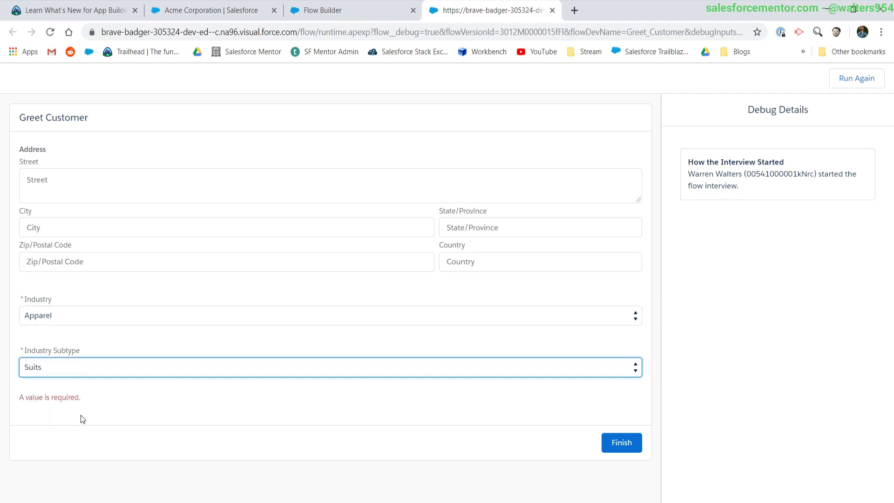
{"action": "left_click", "coordinate": [54, 316]}
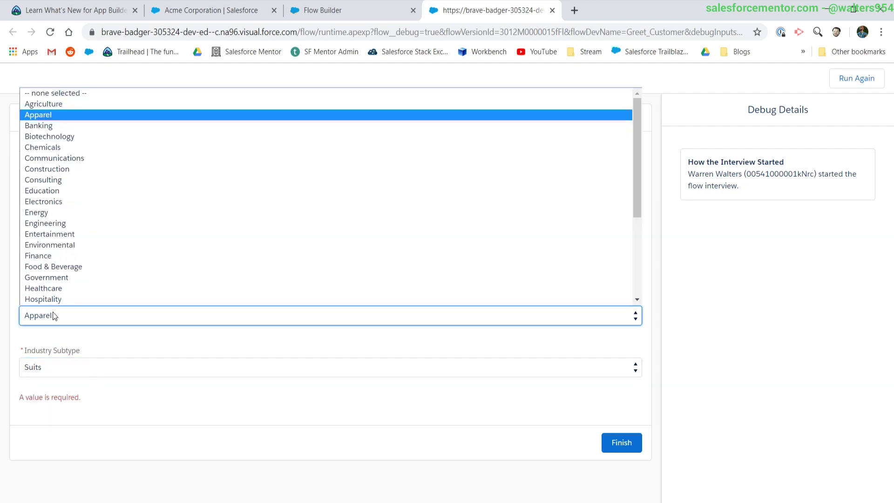
{"action": "left_click", "coordinate": [49, 126]}
{"action": "left_click", "coordinate": [52, 370]}
{"action": "left_click", "coordinate": [72, 402]}
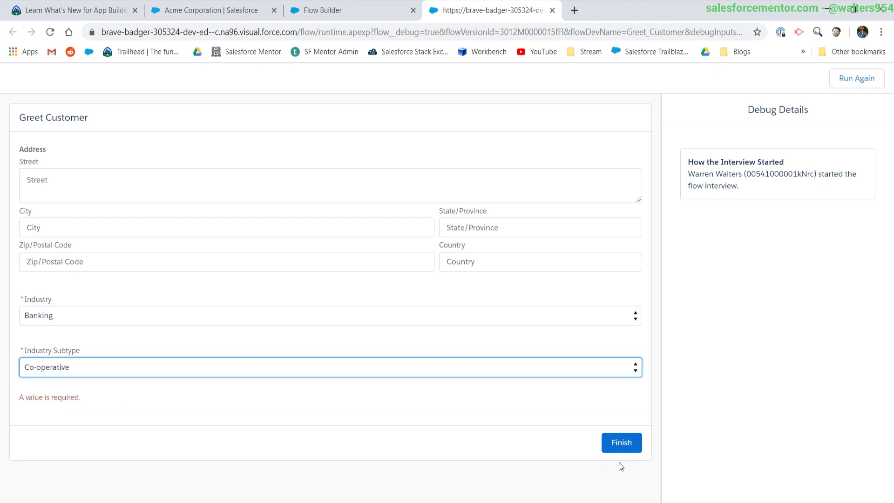
Return to the Trailhead article and highlight the flow templates paragraph.
{"action": "key", "text": "ctrl+1"}
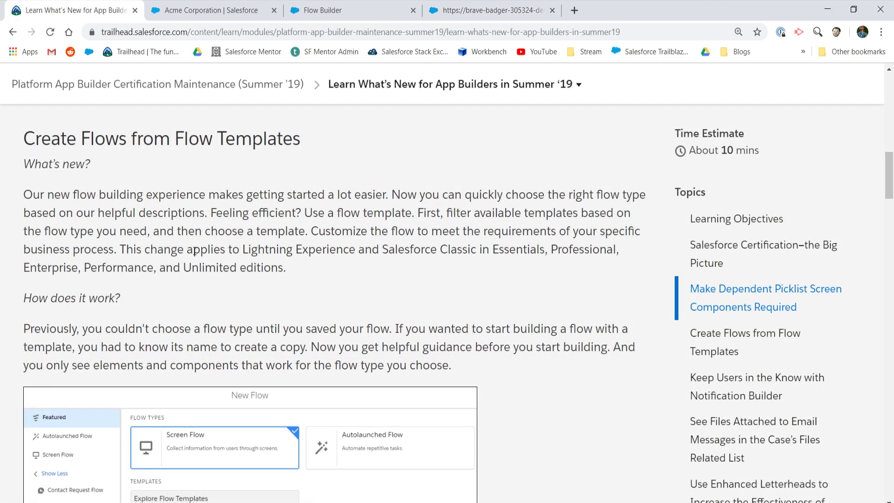
{"action": "left_click_drag", "start_coordinate": [43, 206], "coordinate": [247, 271]}
{"action": "left_click", "coordinate": [294, 279]}
Create a flow from the Profile Update Wizard template and view AppExchange's flow template listings.
{"action": "left_click", "coordinate": [322, 10]}
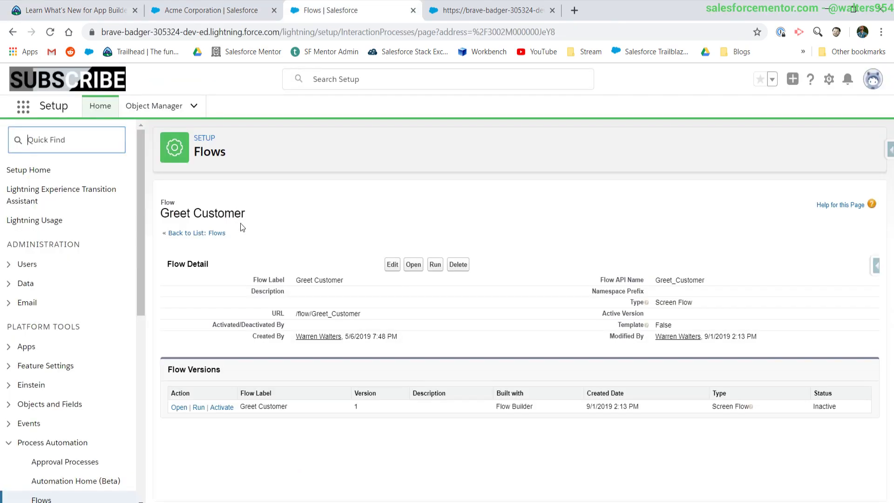
{"action": "left_click", "coordinate": [209, 234]}
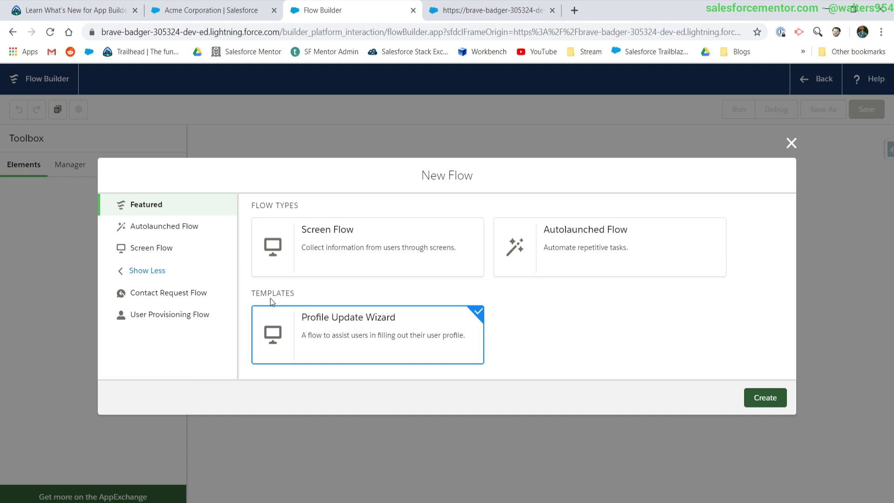
{"action": "left_click", "coordinate": [757, 408]}
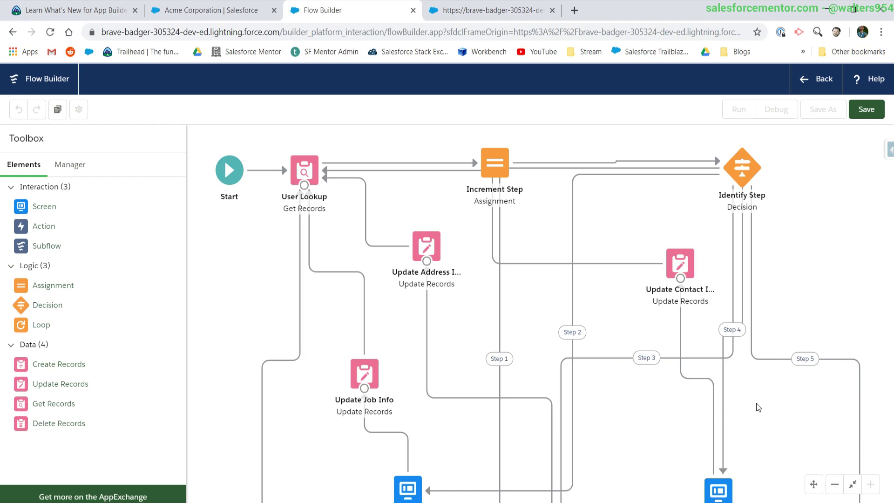
{"action": "left_click", "coordinate": [93, 497]}
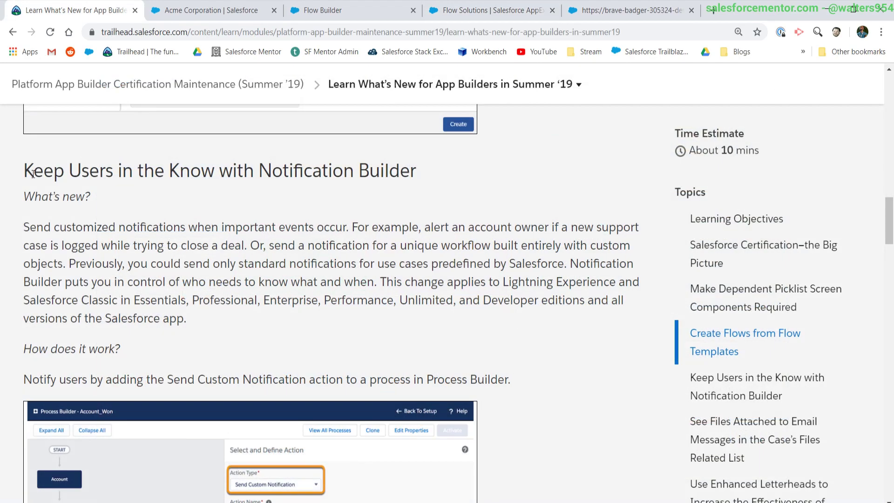
Highlight the Notification Builder heading and Send Custom Notification mention, then scroll through the sections.
{"action": "left_click_drag", "start_coordinate": [33, 171], "coordinate": [386, 177]}
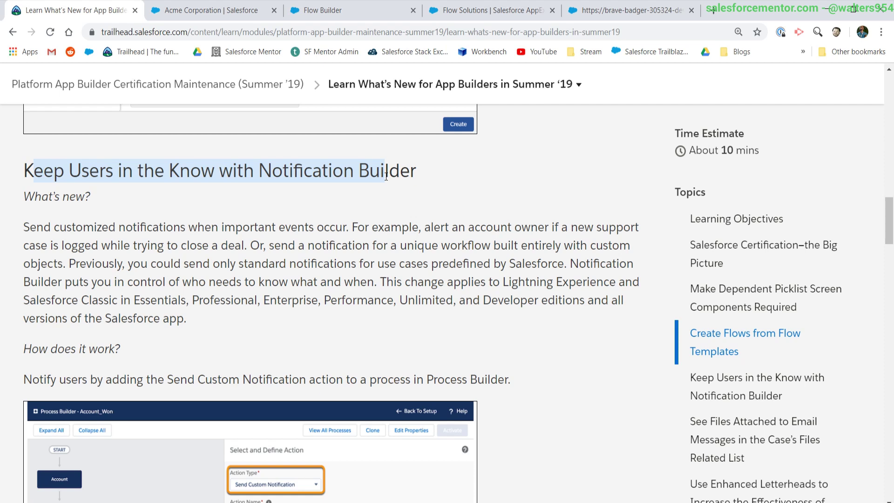
{"action": "left_click_drag", "start_coordinate": [168, 379], "coordinate": [350, 380]}
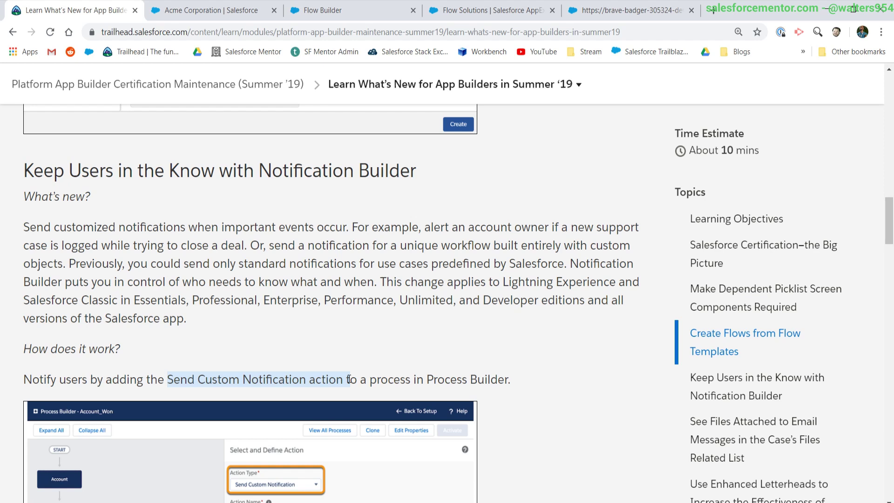
{"action": "scroll", "coordinate": [342, 365], "scroll_direction": "down", "scroll_amount": 6}
{"action": "scroll", "coordinate": [340, 348], "scroll_direction": "down", "scroll_amount": 5}
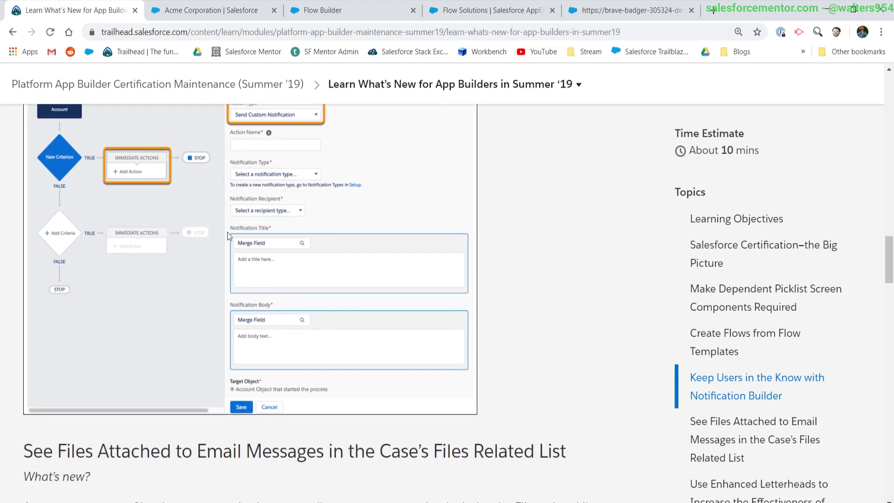
{"action": "scroll", "coordinate": [230, 231], "scroll_direction": "down", "scroll_amount": 4}
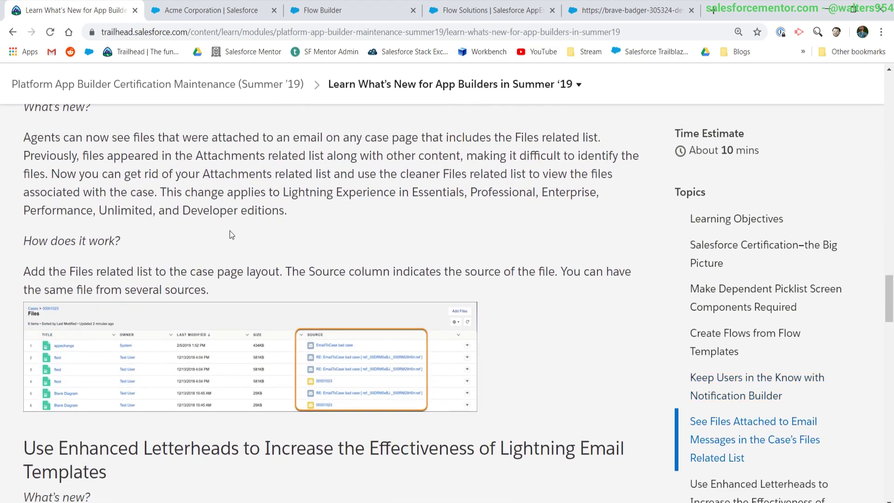
{"action": "scroll", "coordinate": [230, 231], "scroll_direction": "up", "scroll_amount": 10}
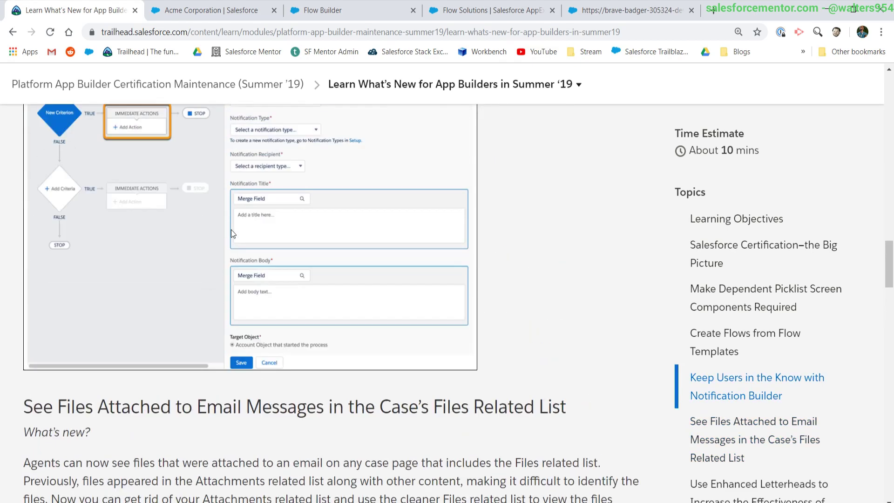
Leave Flow Builder for Setup without saving the flow.
{"action": "left_click", "coordinate": [326, 10]}
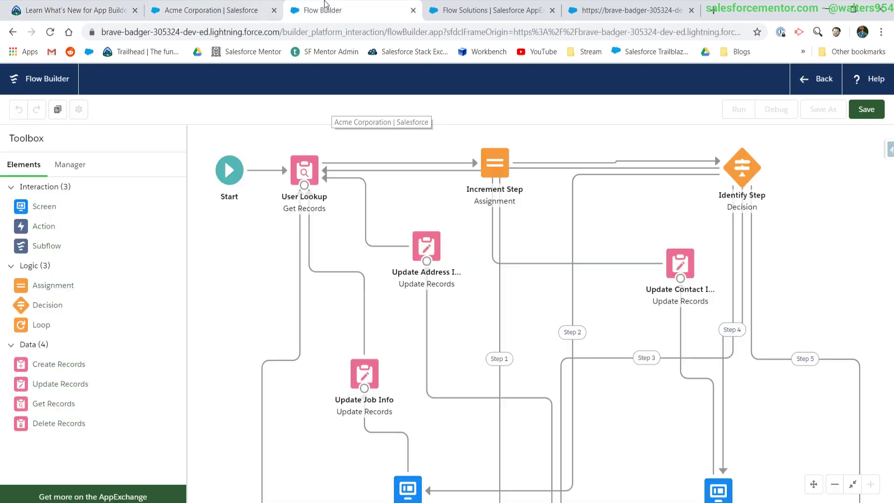
{"action": "key", "text": "alt+Left"}
{"action": "key", "text": "Return"}
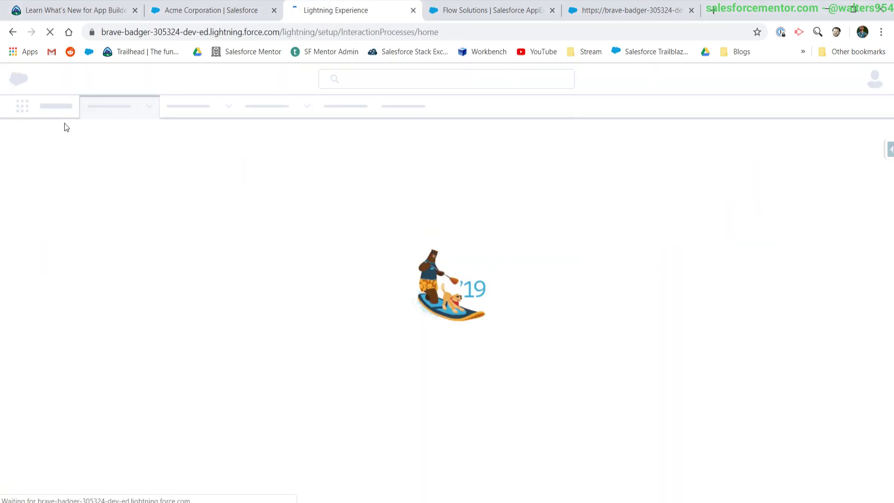
Clone Version 3 of Opportunity Status Change in Process Builder and open its Closed Won criteria.
{"action": "type", "text": "process builder"}
{"action": "left_click", "coordinate": [59, 189]}
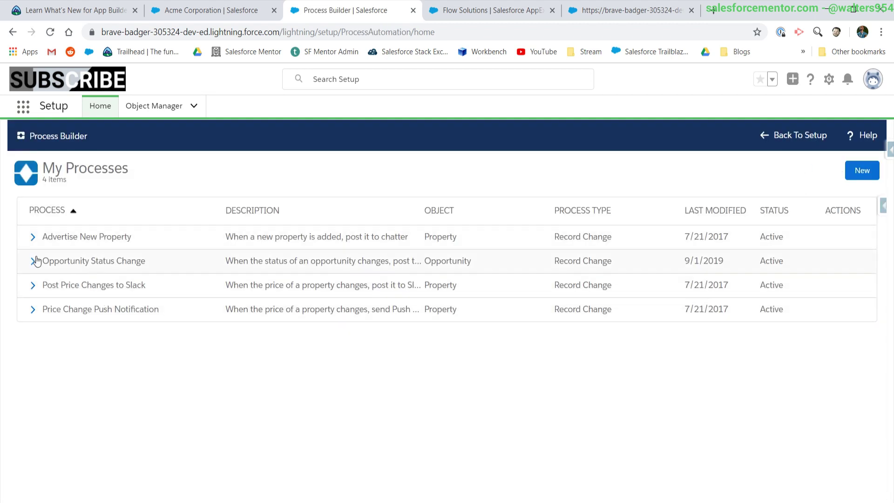
{"action": "left_click", "coordinate": [33, 262]}
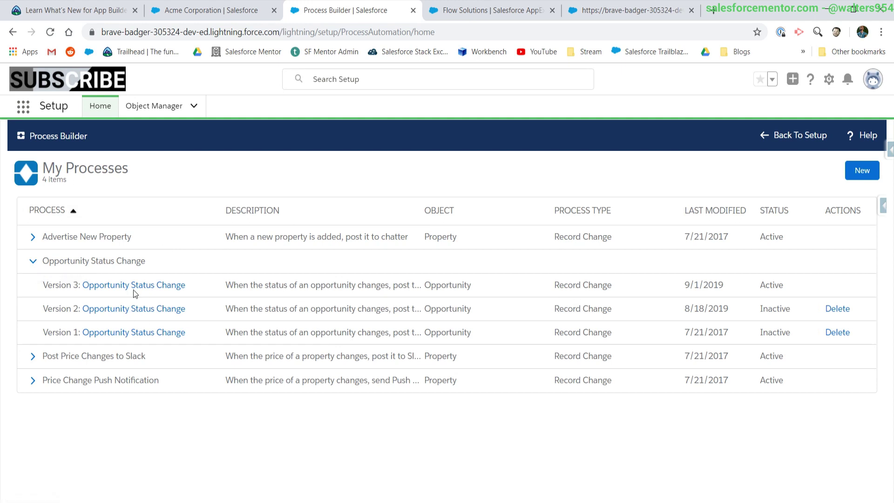
{"action": "left_click", "coordinate": [128, 285]}
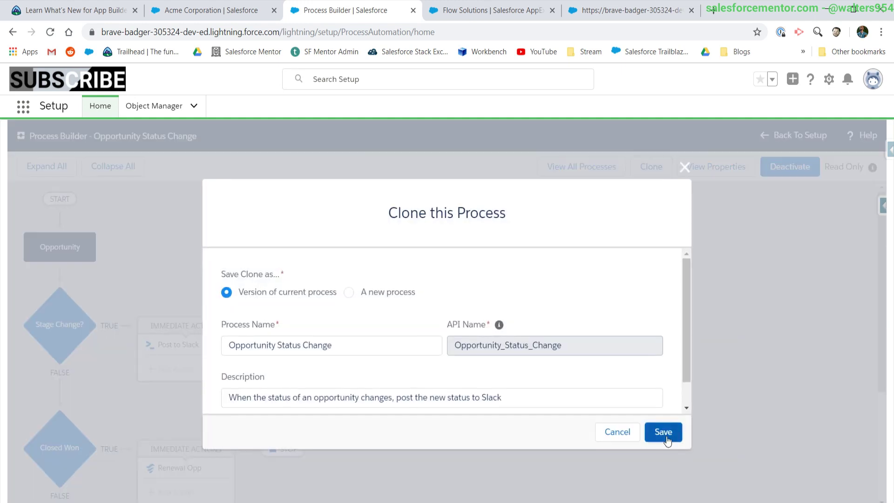
{"action": "left_click", "coordinate": [666, 433]}
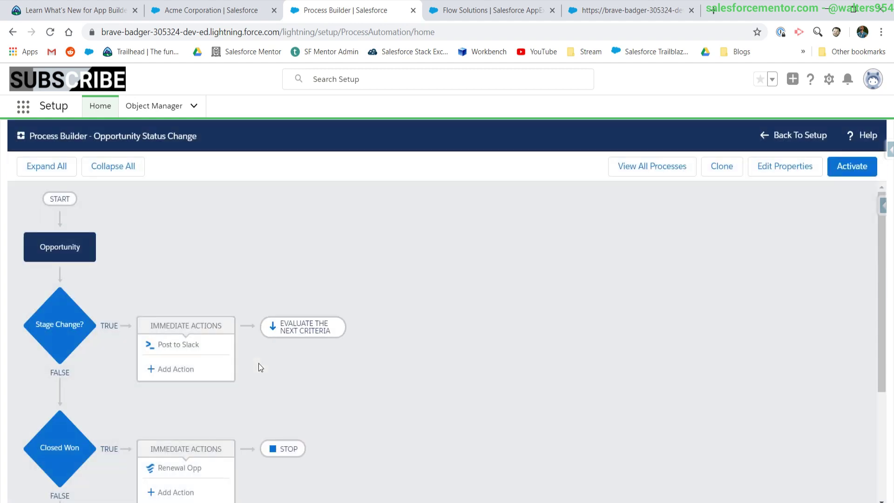
{"action": "left_click", "coordinate": [78, 445]}
{"action": "scroll", "coordinate": [84, 447], "scroll_direction": "down", "scroll_amount": 1}
Add a Send Custom Notification action named 'Renewal Created' after Renewal Opp.
{"action": "left_click", "coordinate": [186, 431]}
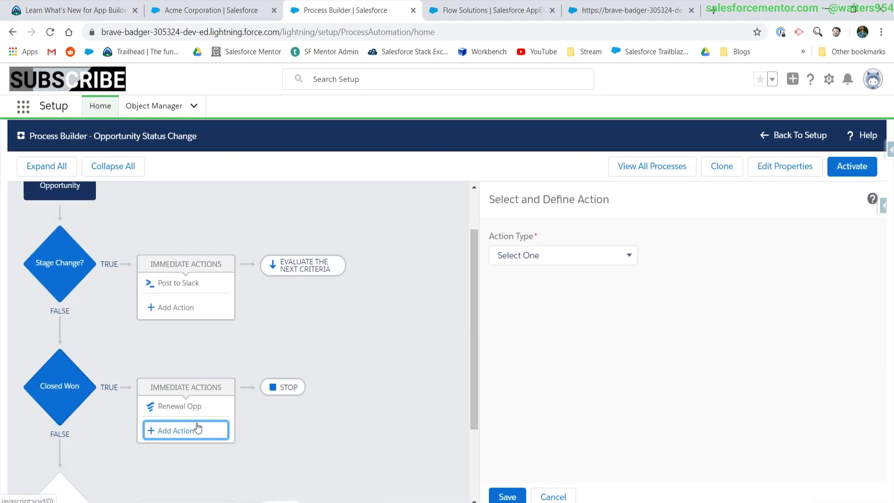
{"action": "left_click", "coordinate": [571, 256]}
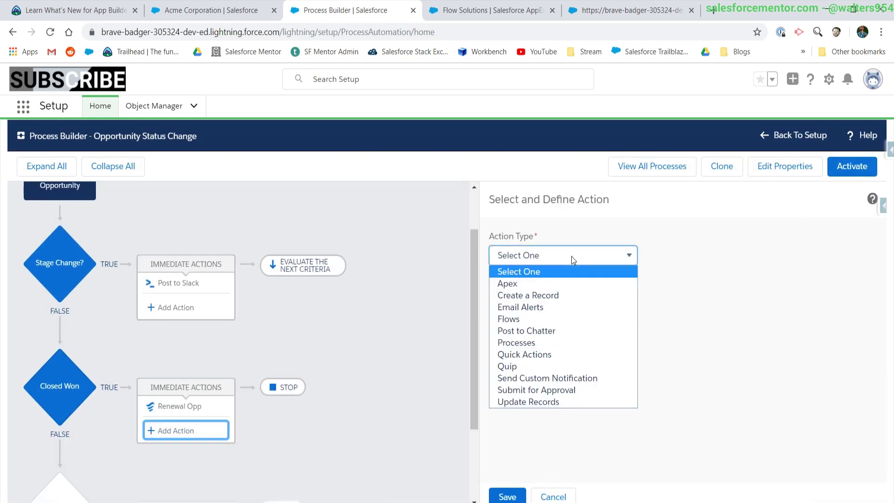
{"action": "left_click", "coordinate": [596, 379]}
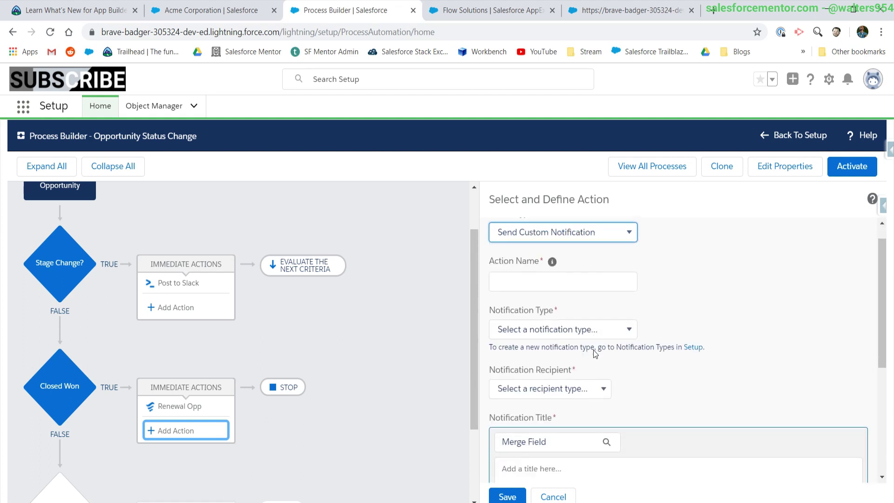
{"action": "scroll", "coordinate": [594, 350], "scroll_direction": "down", "scroll_amount": 2}
{"action": "scroll", "coordinate": [593, 350], "scroll_direction": "up", "scroll_amount": 2}
{"action": "left_click", "coordinate": [559, 304]}
{"action": "type", "text": "Renewal Created"}
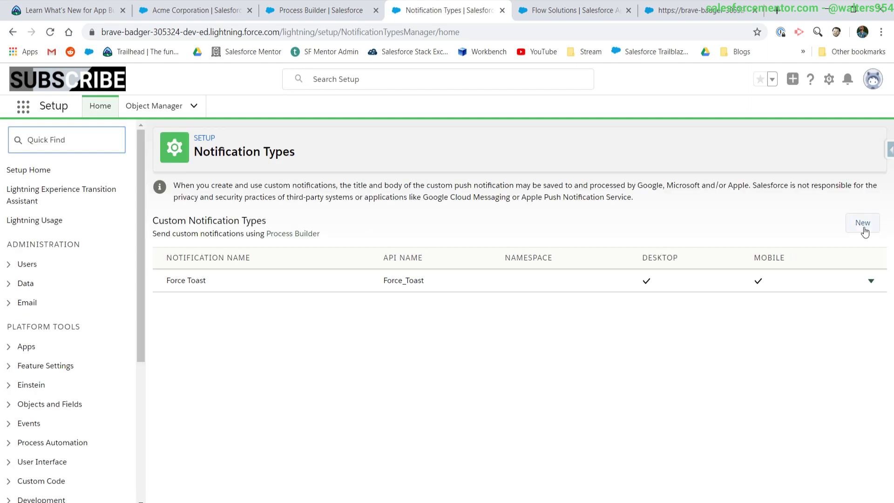
Create and save the Force Toast custom notification type, then return to the Renewal Created action.
{"action": "left_click", "coordinate": [863, 224]}
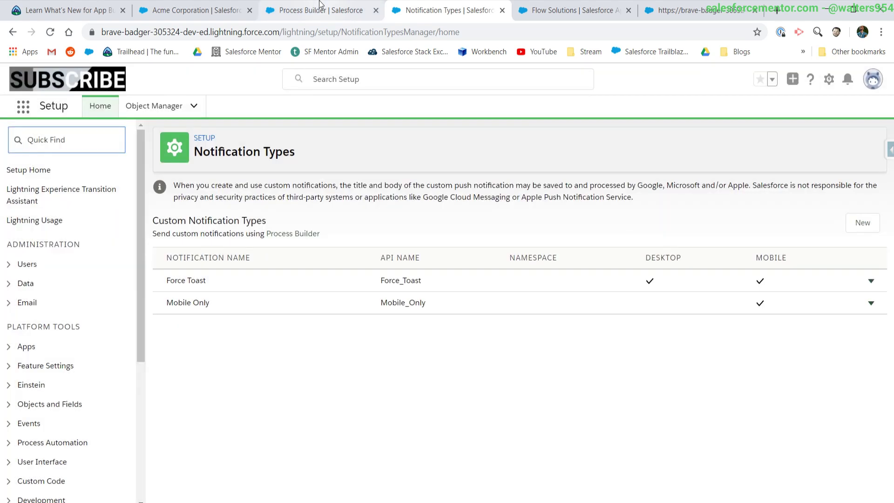
{"action": "left_click", "coordinate": [321, 10]}
{"action": "scroll", "coordinate": [535, 299], "scroll_direction": "down", "scroll_amount": 1}
{"action": "left_click", "coordinate": [534, 298]}
Set the notification type to Force Toast and the recipient to User > Current User.
{"action": "left_click", "coordinate": [566, 294]}
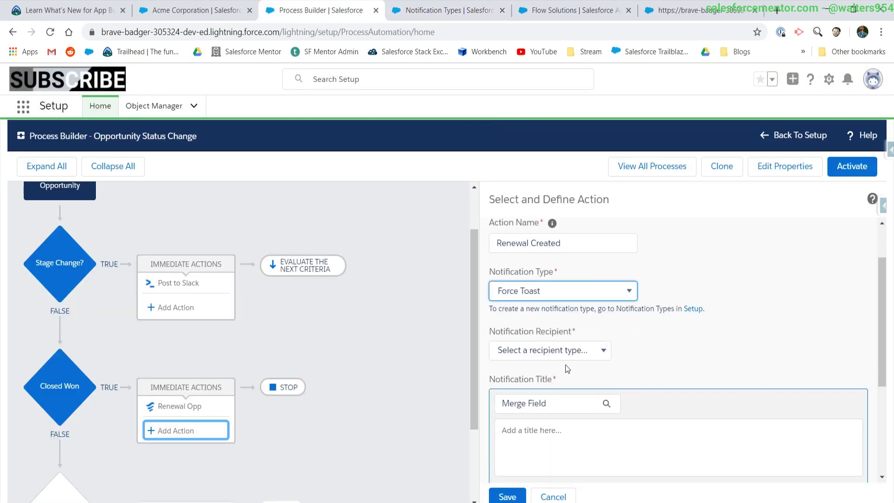
{"action": "left_click", "coordinate": [532, 317]}
{"action": "scroll", "coordinate": [536, 326], "scroll_direction": "down", "scroll_amount": 1}
{"action": "left_click", "coordinate": [522, 297]}
{"action": "left_click", "coordinate": [513, 317]}
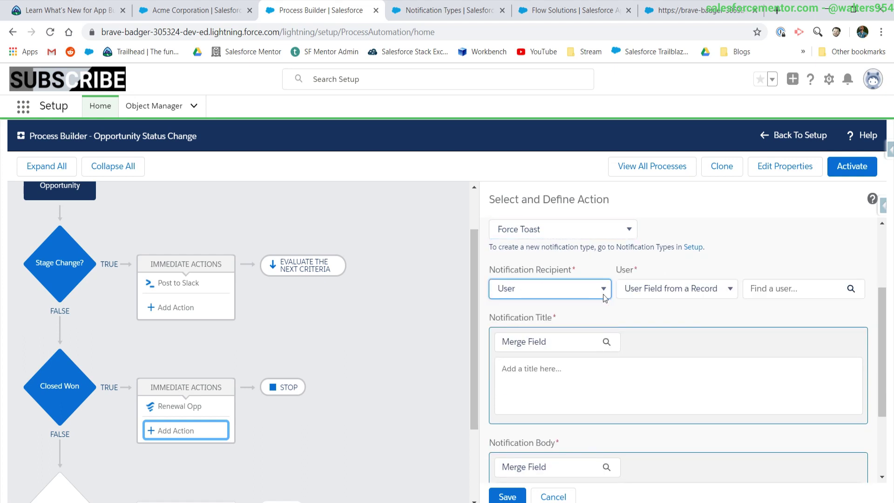
{"action": "left_click", "coordinate": [550, 288]}
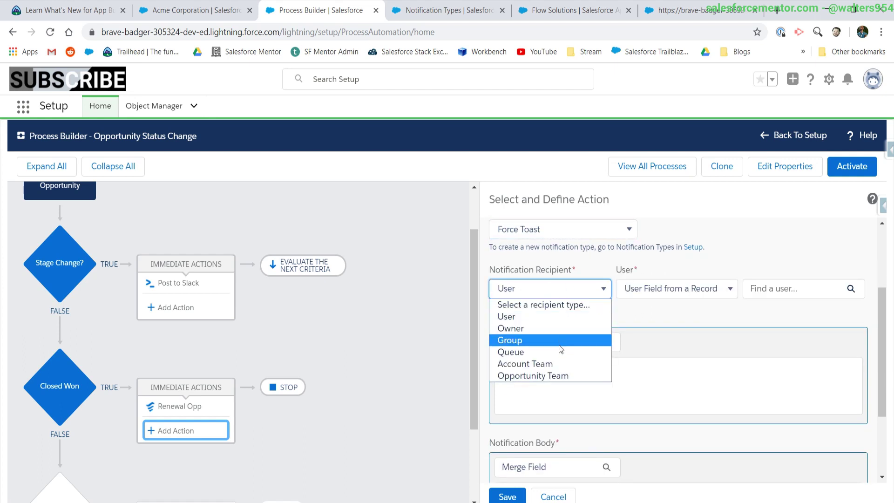
{"action": "left_click", "coordinate": [651, 299]}
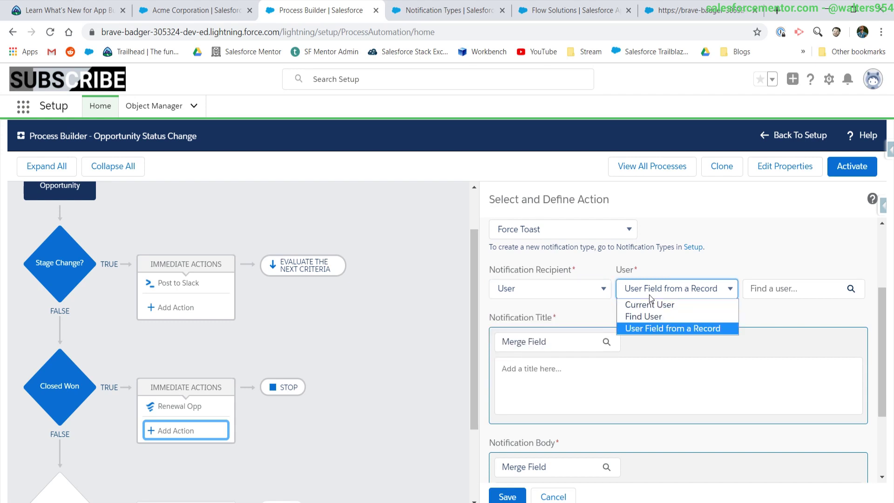
{"action": "left_click", "coordinate": [652, 303]}
{"action": "key", "text": "Down"}
{"action": "key", "text": "Up"}
Title the notification 'Great Job Closing Opportunity' followed by the opportunity Name merge field.
{"action": "left_click", "coordinate": [601, 397]}
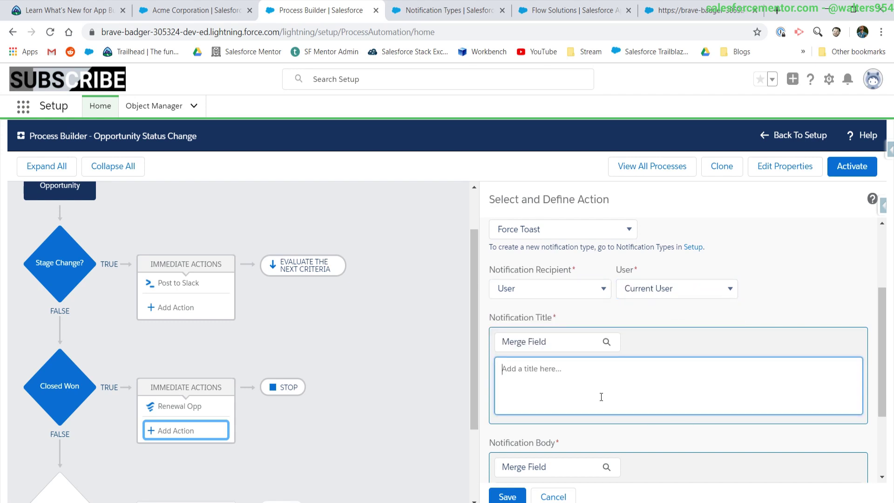
{"action": "type", "text": "Renewal Created"}
{"action": "key", "text": "Home"}
{"action": "type", "text": "Great Job CLosin"}
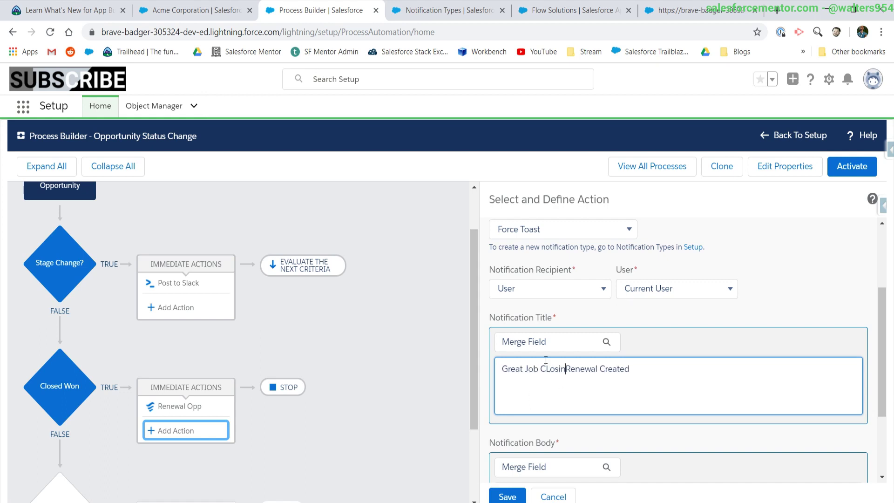
{"action": "key", "text": "BackSpace"}
{"action": "key", "text": "BackSpace"}
{"action": "key", "text": "BackSpace"}
{"action": "key", "text": "BackSpace"}
{"action": "key", "text": "BackSpace"}
{"action": "type", "text": "losing Opportunit"}
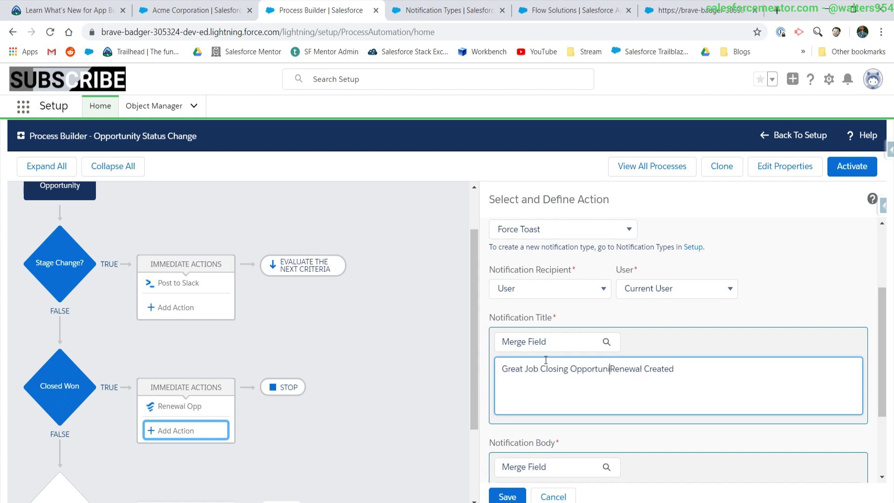
{"action": "type", "text": "y"}
{"action": "key", "text": "Delete"}
{"action": "key", "text": "Delete"}
{"action": "key", "text": "Delete"}
{"action": "key", "text": "Delete"}
{"action": "key", "text": "Delete"}
{"action": "key", "text": "Delete"}
{"action": "key", "text": "Delete"}
{"action": "key", "text": "Delete"}
{"action": "key", "text": "Delete"}
{"action": "key", "text": "Delete"}
{"action": "key", "text": "Delete"}
{"action": "key", "text": "Delete"}
{"action": "key", "text": "Delete"}
{"action": "key", "text": "Delete"}
{"action": "key", "text": "Delete"}
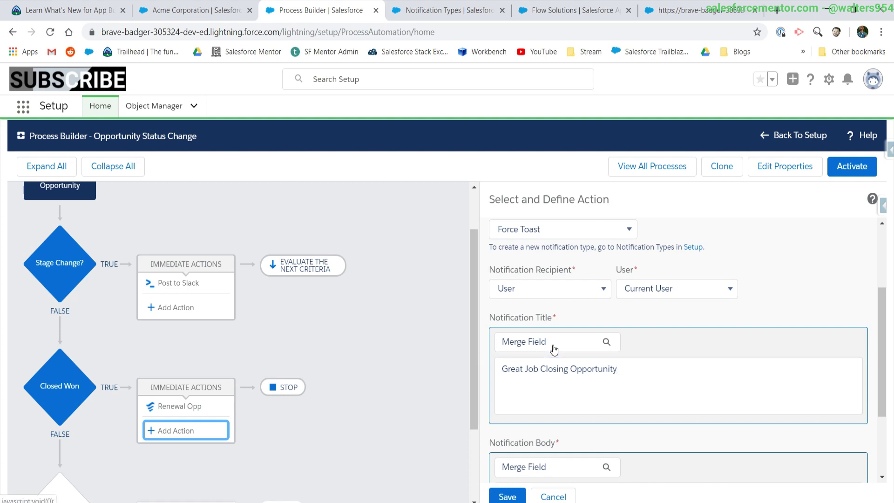
{"action": "left_click", "coordinate": [554, 350]}
{"action": "left_click", "coordinate": [364, 278]}
{"action": "type", "text": "opp"}
{"action": "double_click", "coordinate": [364, 278]}
{"action": "type", "text": "name"}
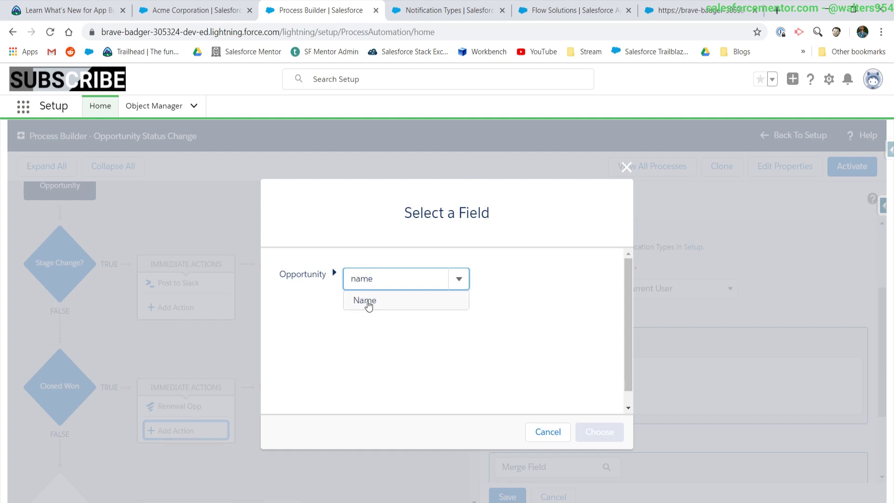
{"action": "left_click", "coordinate": [366, 302]}
{"action": "left_click", "coordinate": [604, 433]}
{"action": "left_click", "coordinate": [618, 369]}
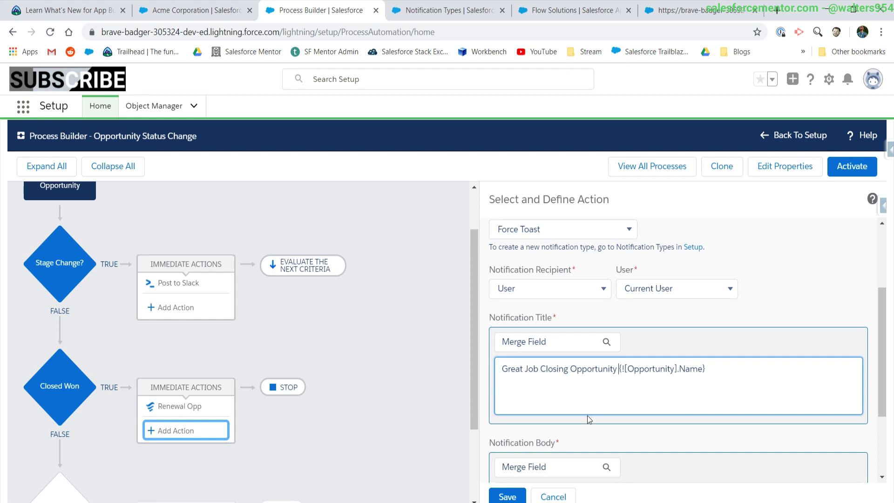
{"action": "scroll", "coordinate": [589, 417], "scroll_direction": "down", "scroll_amount": 3}
Write the body 'Renewal Opportunity created for amount of' with the Amount merge field, and save.
{"action": "left_click", "coordinate": [557, 390]}
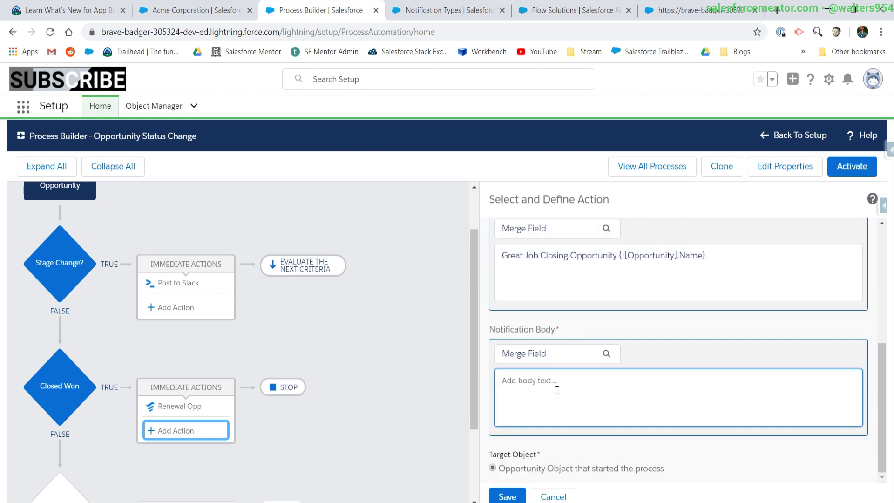
{"action": "left_click", "coordinate": [544, 355]}
{"action": "left_click", "coordinate": [354, 275]}
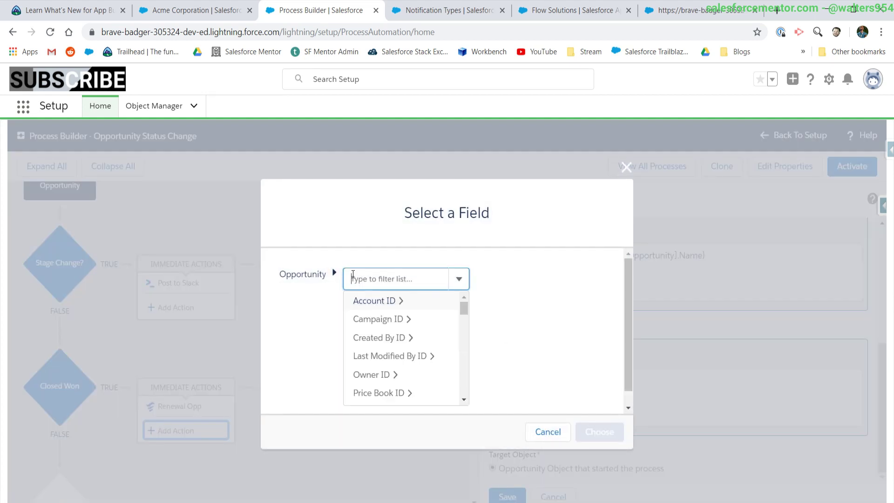
{"action": "type", "text": "amount"}
{"action": "left_click", "coordinate": [372, 300]}
{"action": "left_click", "coordinate": [599, 431]}
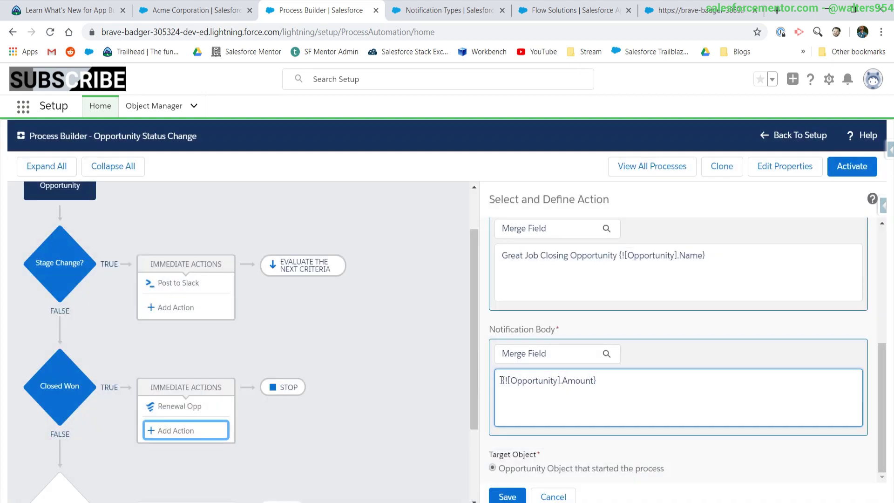
{"action": "type", "text": "Renewal Opportunity created for amount of"}
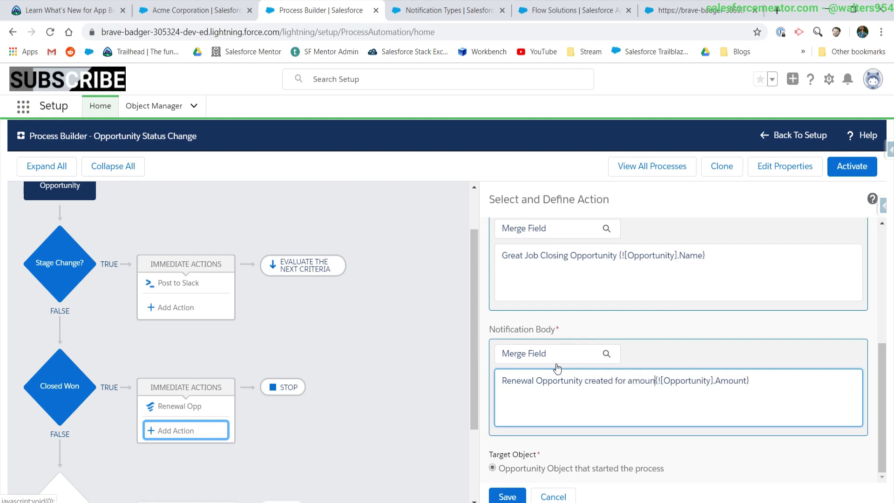
{"action": "left_click", "coordinate": [507, 497]}
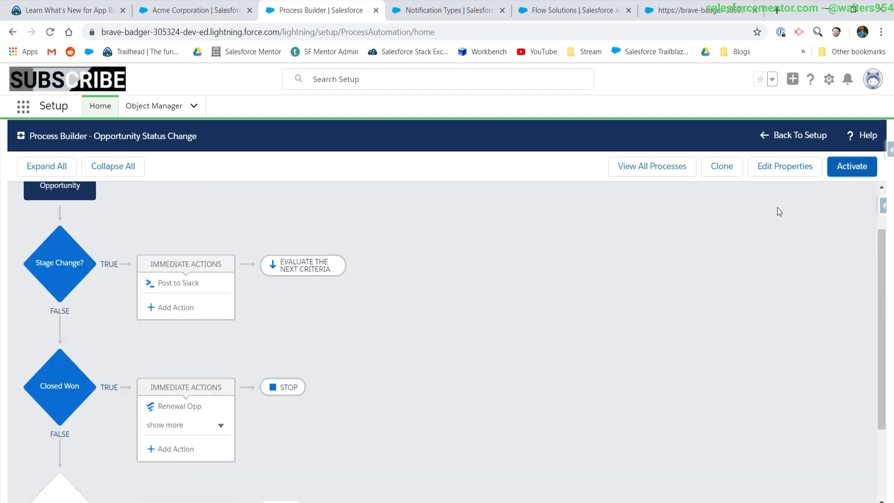
Activate the process and open the 500 units5 opportunity.
{"action": "left_click", "coordinate": [853, 167]}
{"action": "left_click", "coordinate": [597, 379]}
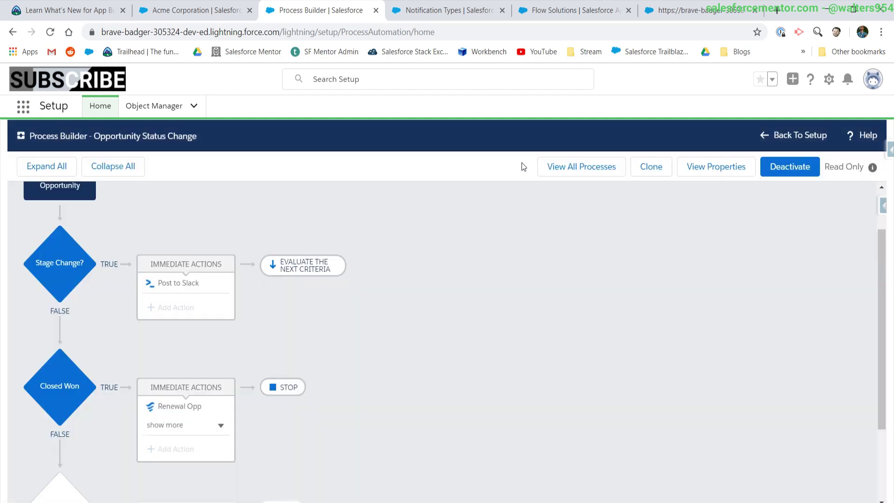
{"action": "key", "text": "ctrl+shift+Tab"}
{"action": "left_click", "coordinate": [259, 105]}
{"action": "left_click", "coordinate": [485, 330]}
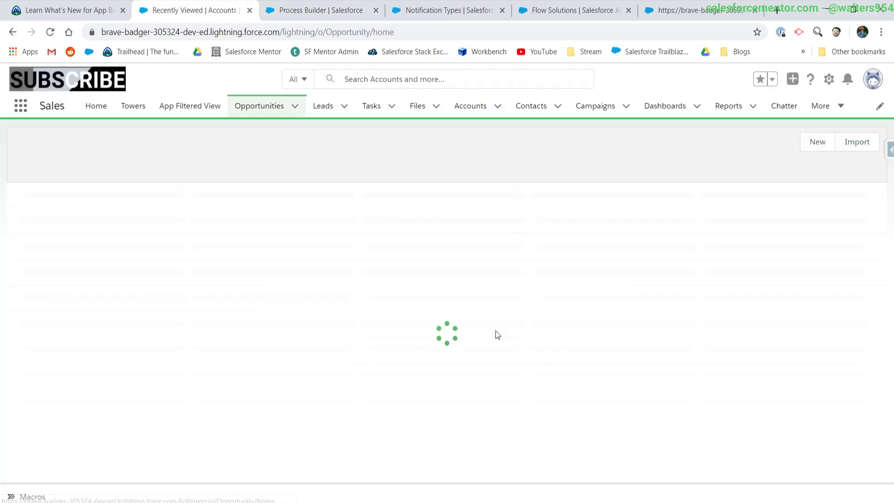
{"action": "left_click", "coordinate": [86, 231]}
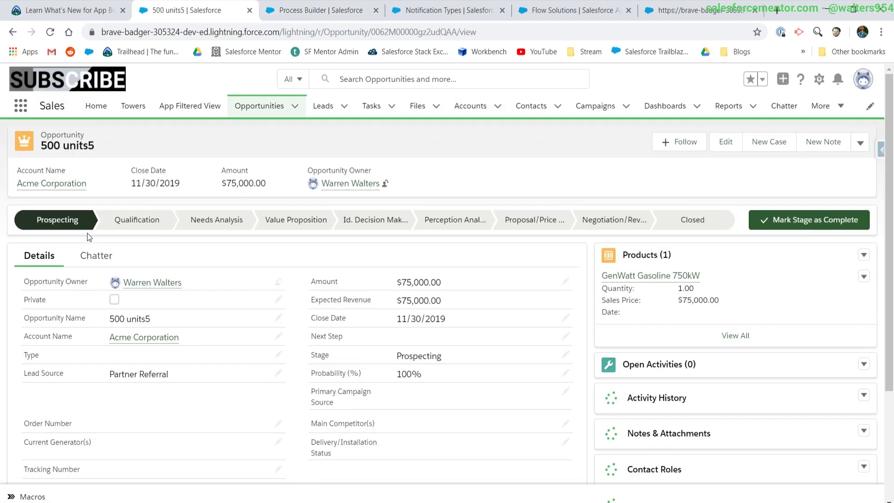
Close 500 units5 as Closed Won and check the bell for the renewal notification.
{"action": "left_click", "coordinate": [693, 219]}
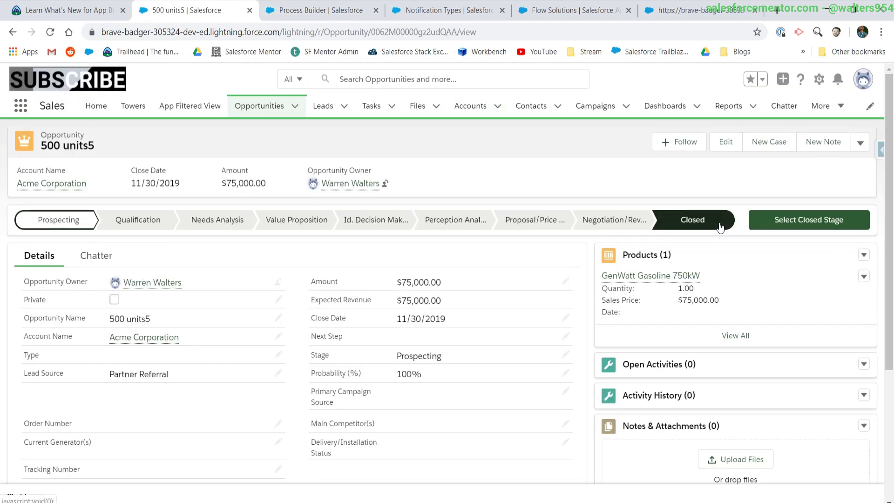
{"action": "left_click", "coordinate": [795, 226]}
{"action": "left_click", "coordinate": [343, 294]}
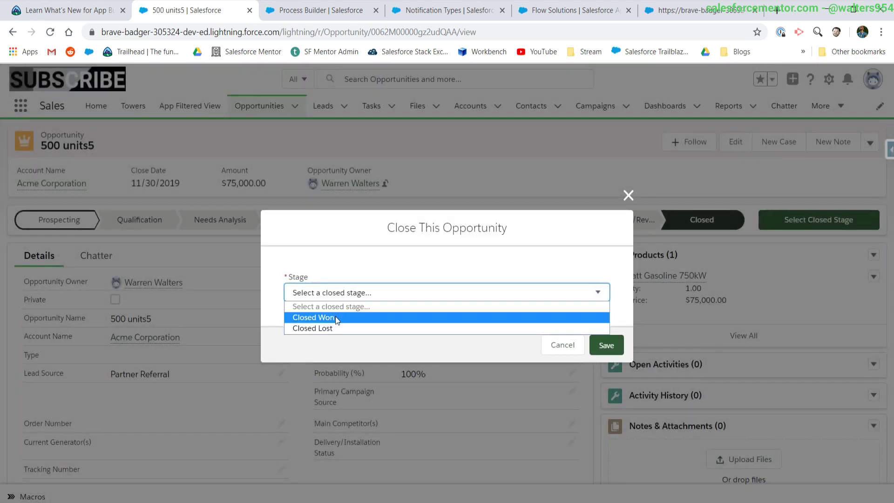
{"action": "left_click", "coordinate": [335, 316]}
{"action": "left_click", "coordinate": [607, 345]}
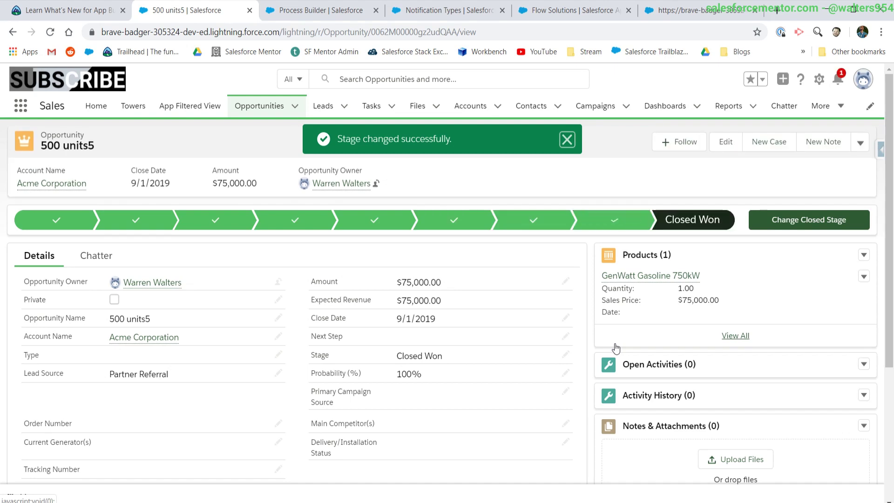
{"action": "left_click", "coordinate": [839, 83]}
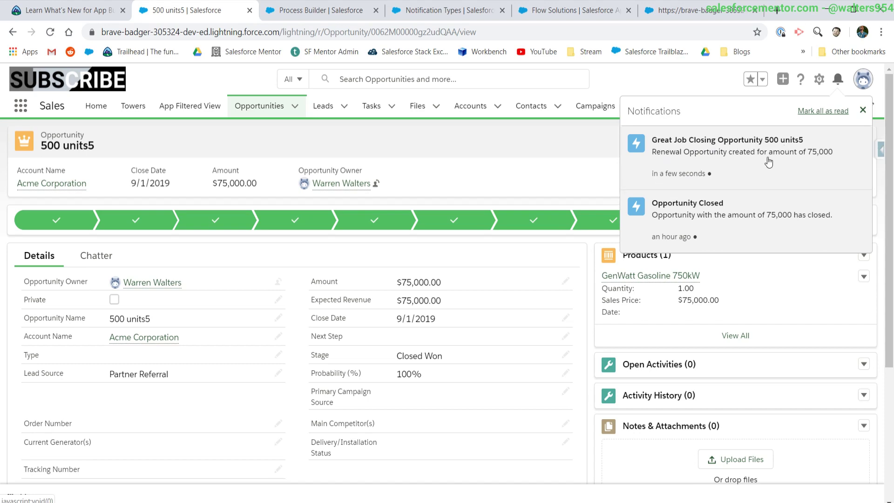
{"action": "key", "text": "ctrl+shift+Tab"}
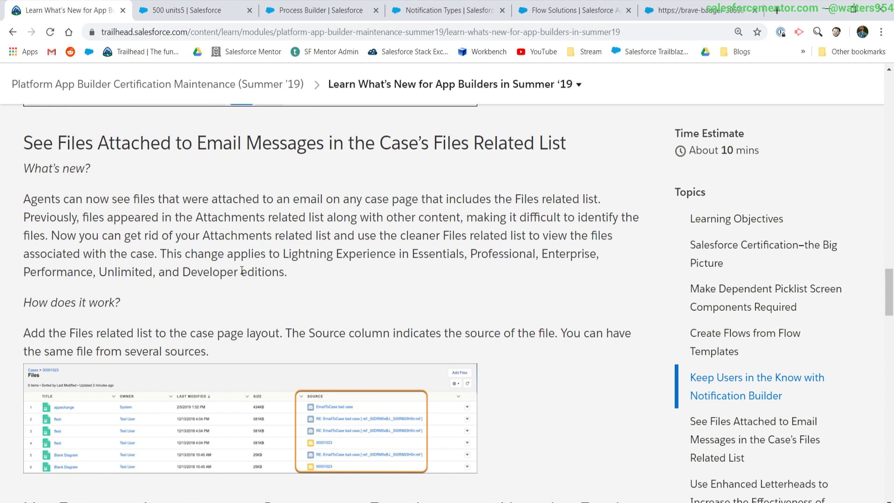
Open case 00001031 to view its Files Source column, then return to All Open Cases.
{"action": "left_click", "coordinate": [208, 5]}
{"action": "left_click", "coordinate": [829, 106]}
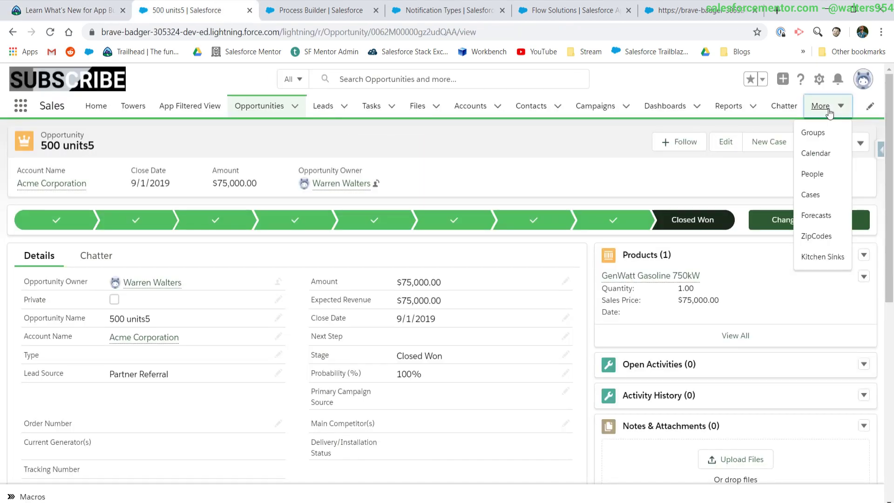
{"action": "left_click", "coordinate": [818, 199]}
{"action": "left_click", "coordinate": [81, 224]}
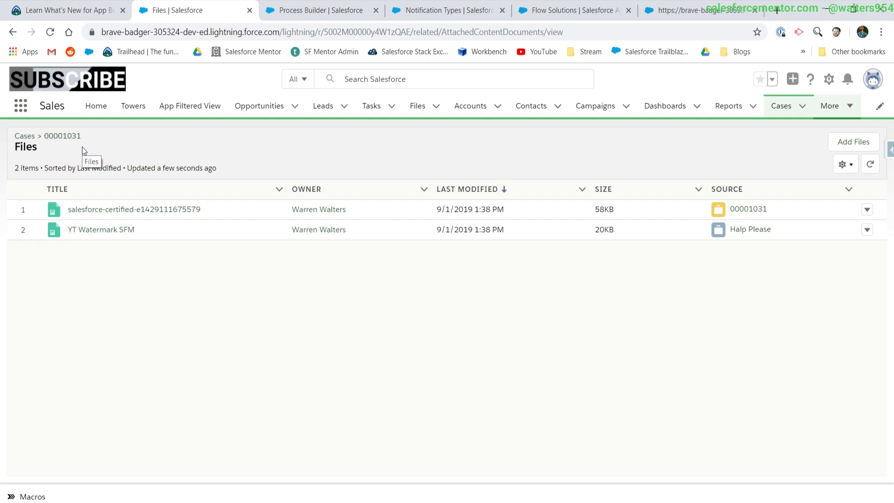
{"action": "left_click", "coordinate": [17, 136]}
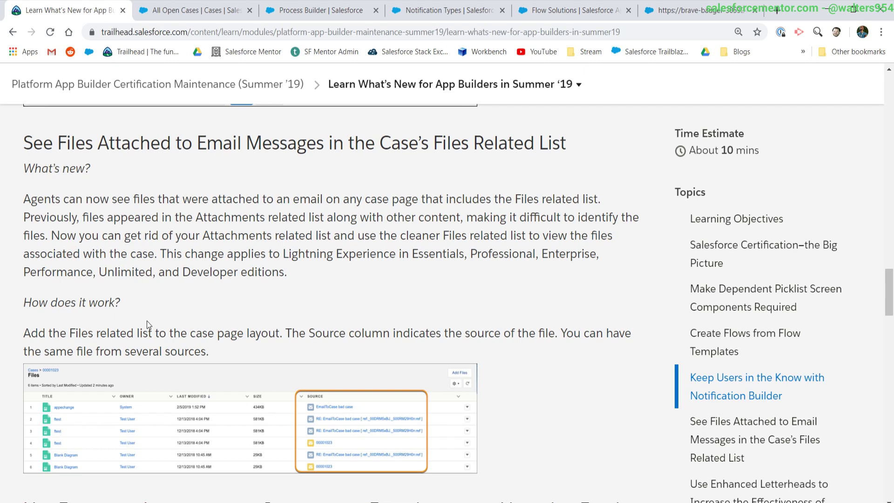
Read the Use Enhanced Letterheads section, highlighting the logo/contact info and legal disclaimers phrases.
{"action": "scroll", "coordinate": [147, 321], "scroll_direction": "down", "scroll_amount": 8}
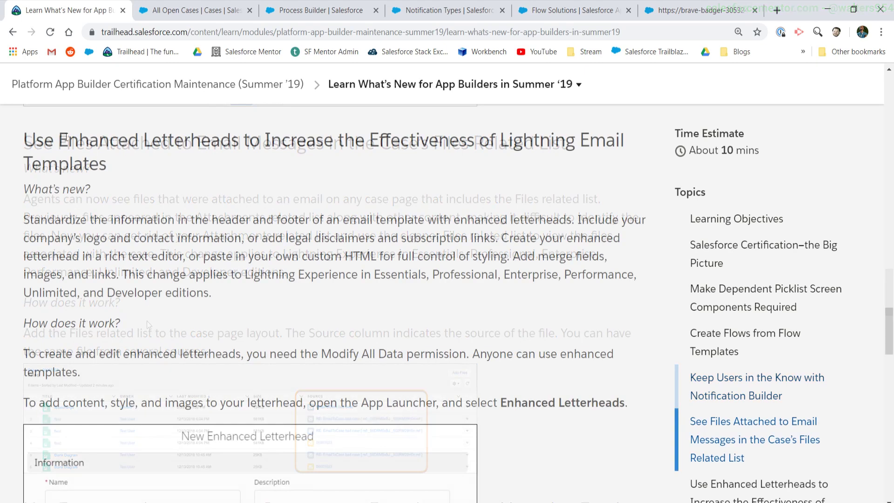
{"action": "left_click_drag", "start_coordinate": [59, 140], "coordinate": [111, 163]}
{"action": "left_click", "coordinate": [112, 163]}
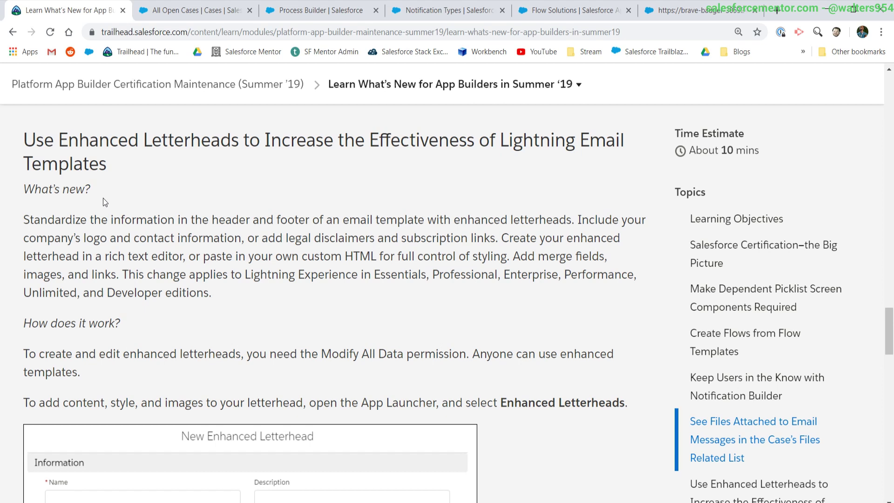
{"action": "left_click_drag", "start_coordinate": [22, 239], "coordinate": [166, 245]}
{"action": "left_click_drag", "start_coordinate": [290, 238], "coordinate": [340, 235]}
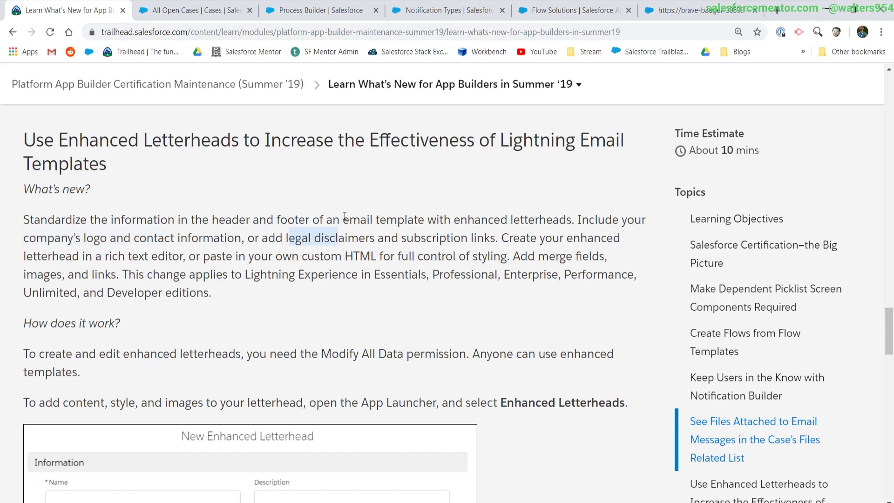
{"action": "left_click", "coordinate": [191, 6]}
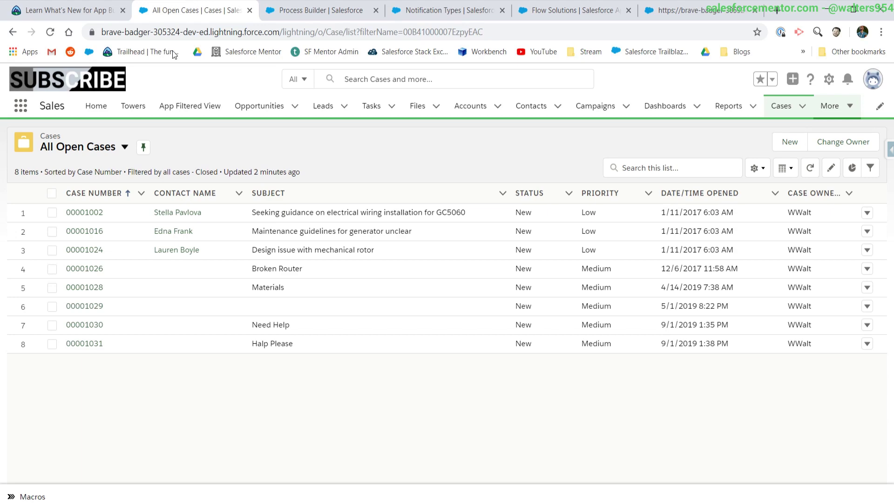
Start a new Enhanced Letterhead named Test.
{"action": "left_click", "coordinate": [19, 111]}
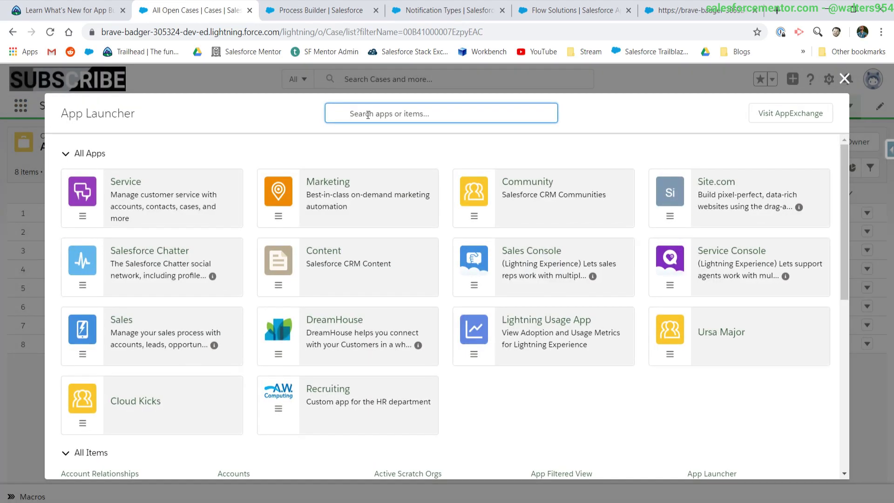
{"action": "type", "text": "letterh"}
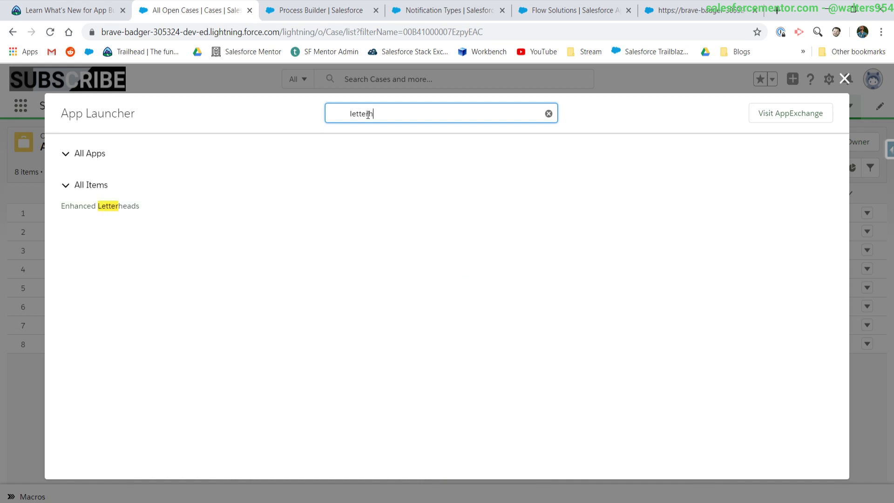
{"action": "left_click", "coordinate": [87, 208]}
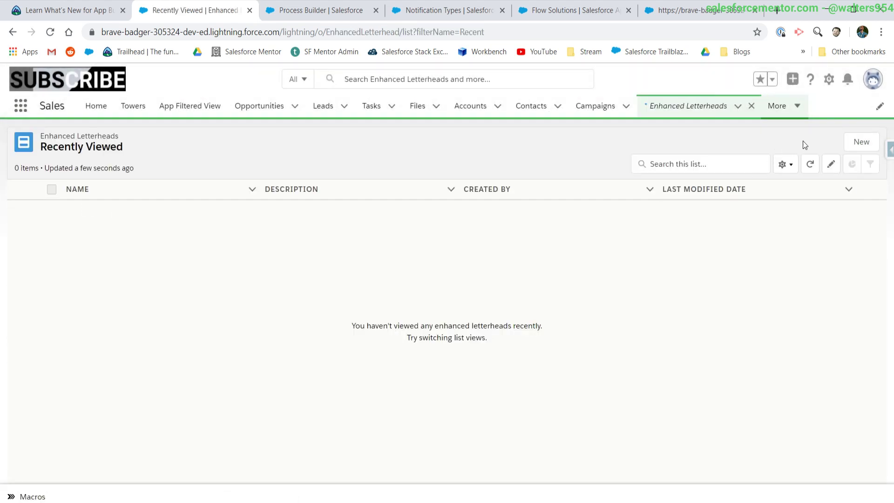
{"action": "left_click", "coordinate": [859, 142]}
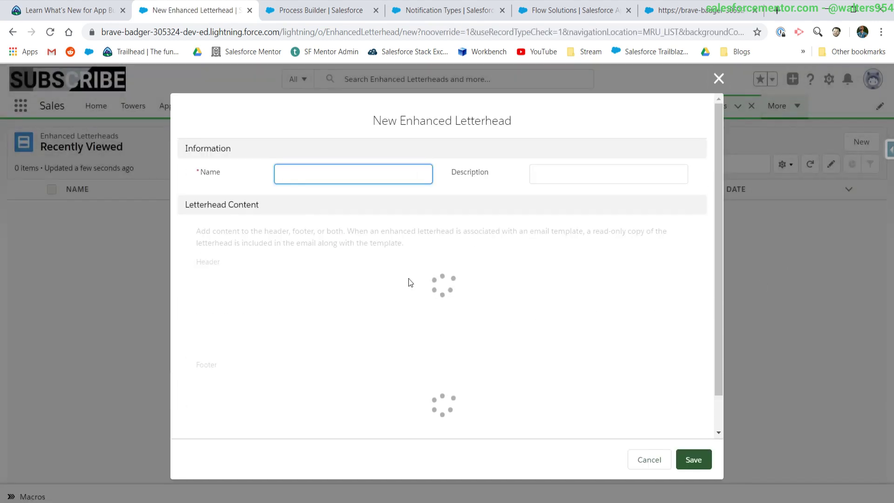
{"action": "type", "text": "Test"}
Set the letterhead header to the YT Watermark image.
{"action": "left_click", "coordinate": [347, 340]}
{"action": "type", "text": "THis is a test letter"}
{"action": "scroll", "coordinate": [353, 340], "scroll_direction": "down", "scroll_amount": 1}
{"action": "key", "text": "ctrl+a"}
{"action": "key", "text": "BackSpace"}
{"action": "left_click", "coordinate": [576, 254]}
{"action": "left_click", "coordinate": [583, 267]}
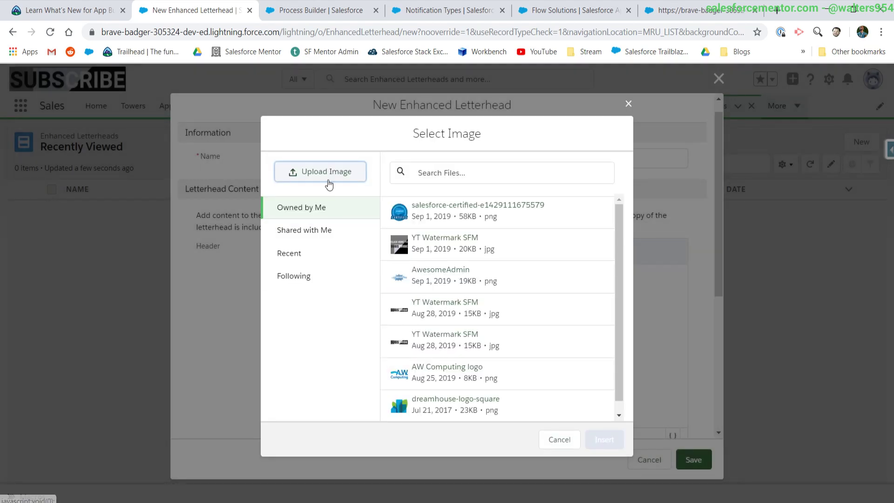
{"action": "left_click", "coordinate": [486, 238]}
{"action": "left_click", "coordinate": [605, 440]}
Paste the promotional text into the footer and save the Test letterhead.
{"action": "scroll", "coordinate": [475, 301], "scroll_direction": "down", "scroll_amount": 3}
{"action": "scroll", "coordinate": [475, 300], "scroll_direction": "down", "scroll_amount": 3}
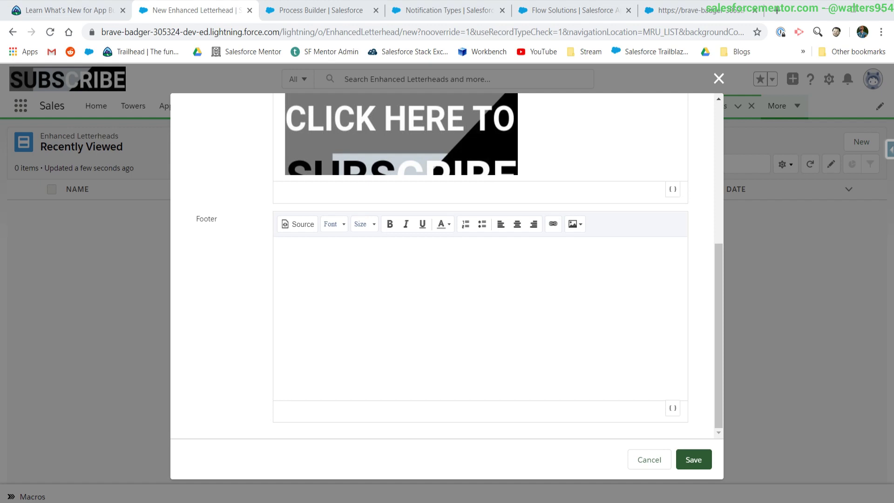
{"action": "key", "text": "ctrl+v"}
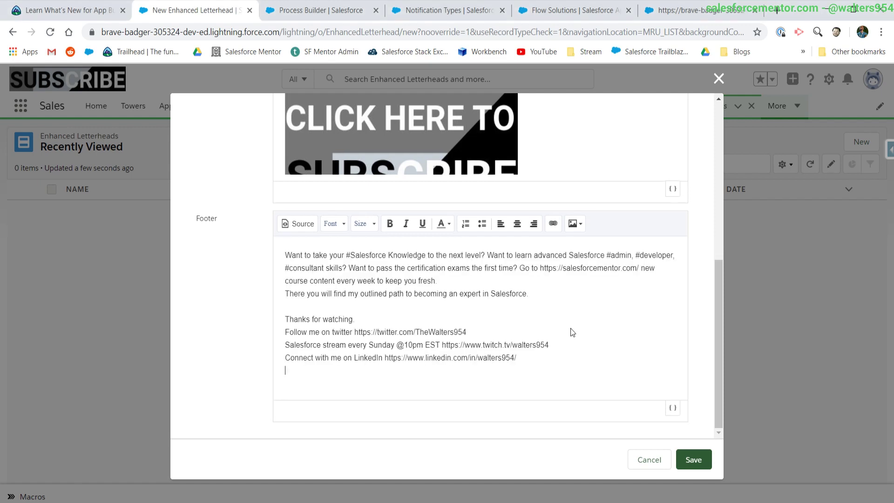
{"action": "left_click", "coordinate": [697, 459]}
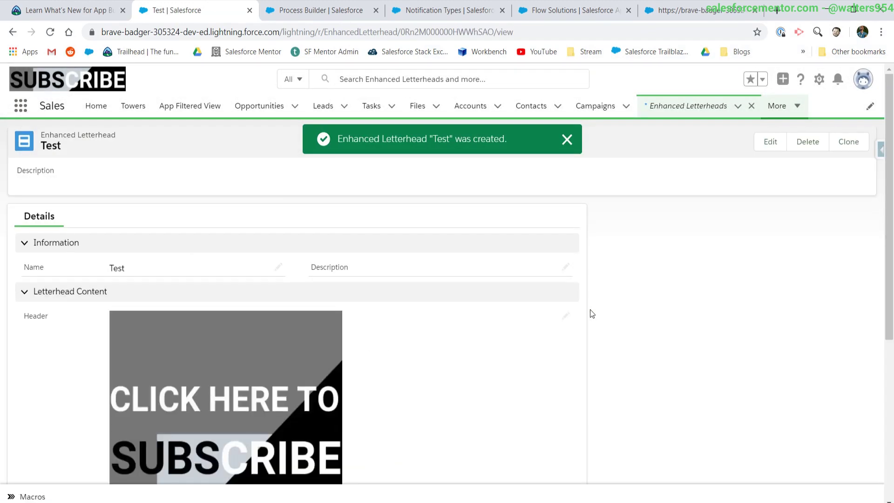
{"action": "left_click", "coordinate": [20, 105]}
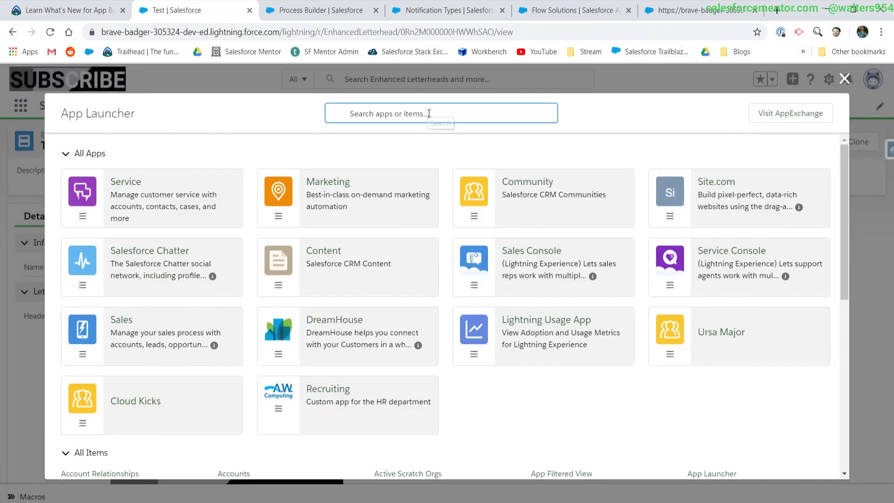
Start a new email template using the Test enhanced letterhead.
{"action": "type", "text": "email templ"}
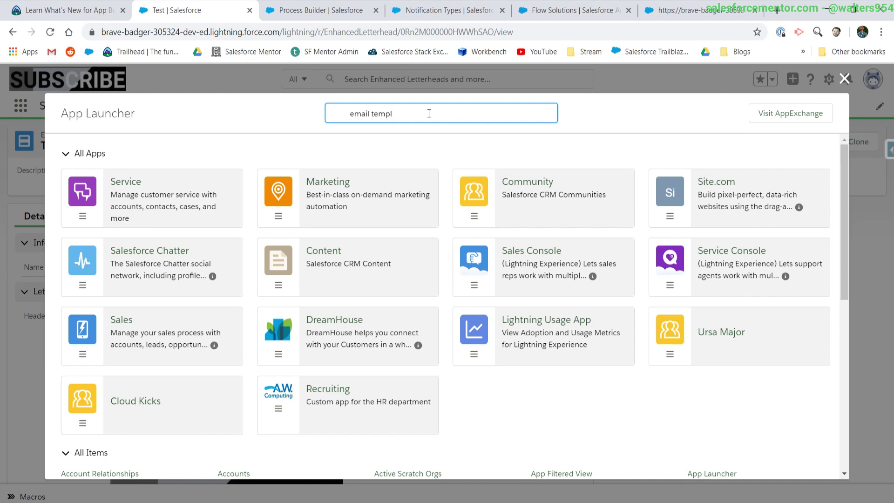
{"action": "type", "text": "a"}
{"action": "left_click", "coordinate": [202, 213]}
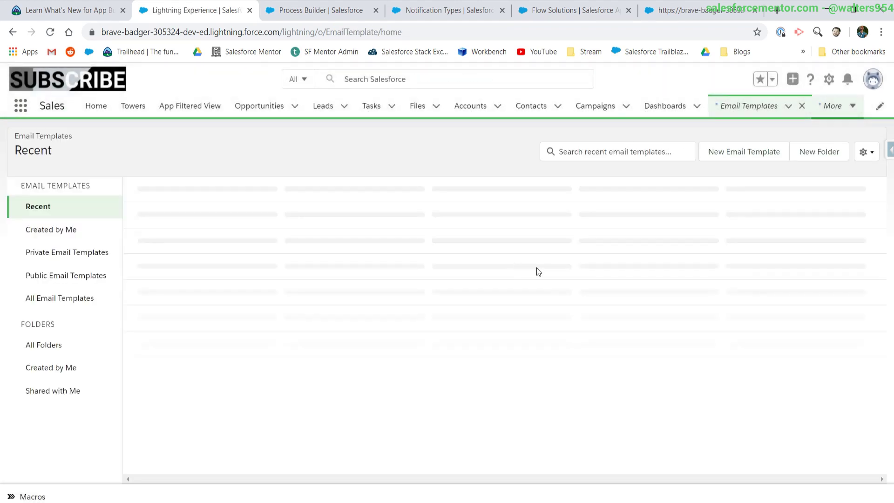
{"action": "left_click", "coordinate": [730, 156]}
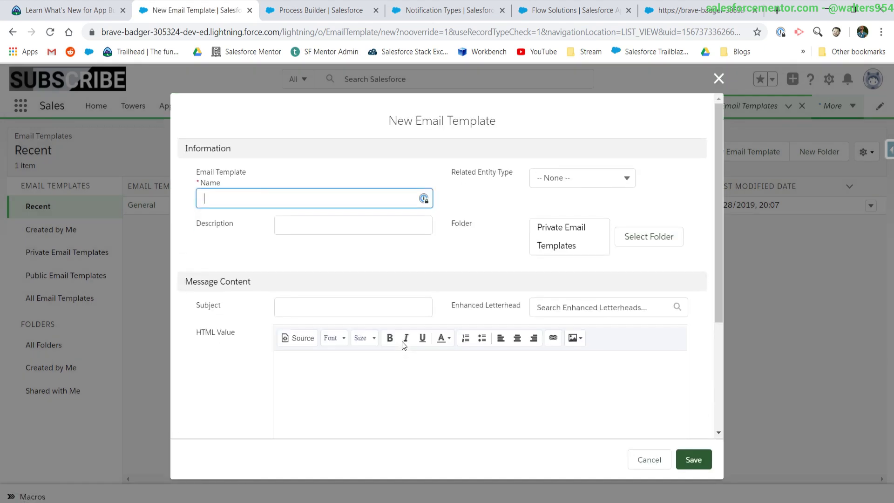
{"action": "left_click", "coordinate": [536, 309]}
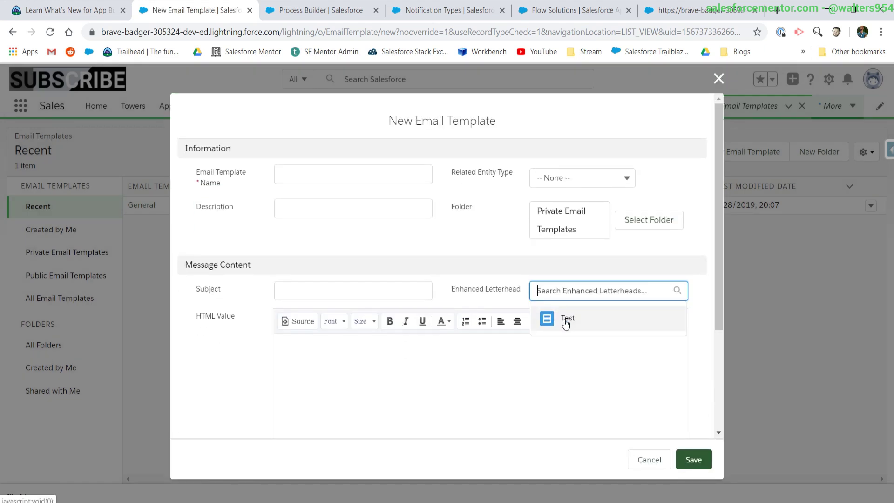
{"action": "left_click", "coordinate": [566, 321]}
Name it Salesforce Mentor, subject 'This is a test', body 'Thanks for watching / Remember I believe in you!', and save.
{"action": "left_click", "coordinate": [362, 291]}
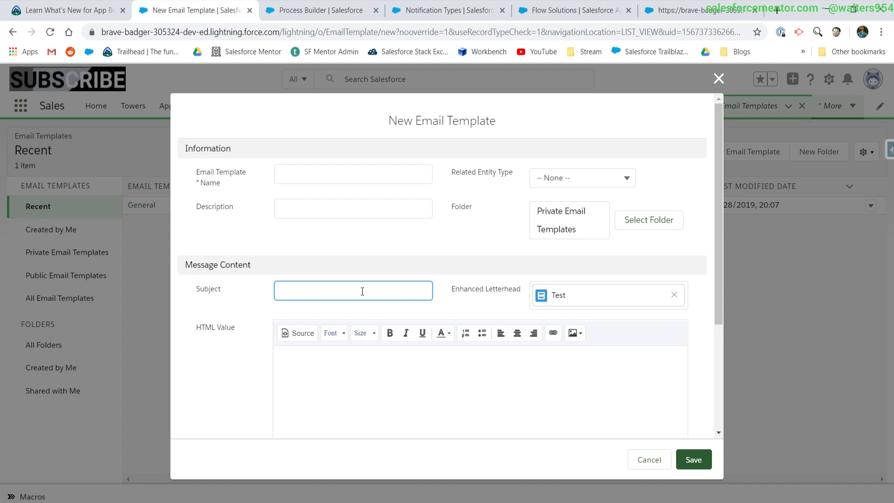
{"action": "type", "text": "This is a test"}
{"action": "left_click", "coordinate": [333, 175]}
{"action": "type", "text": "Salesforce Mentor"}
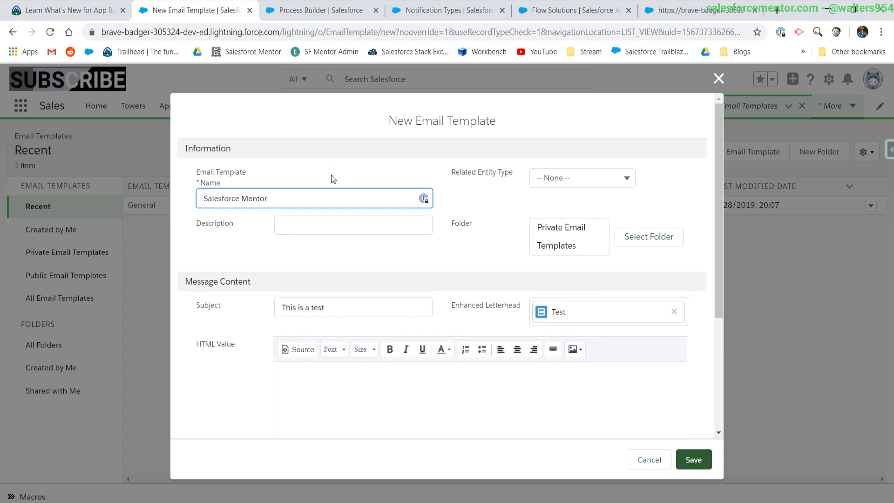
{"action": "scroll", "coordinate": [474, 282], "scroll_direction": "down", "scroll_amount": 4}
{"action": "left_click", "coordinate": [441, 221]}
{"action": "type", "text": "Thanks for watch"}
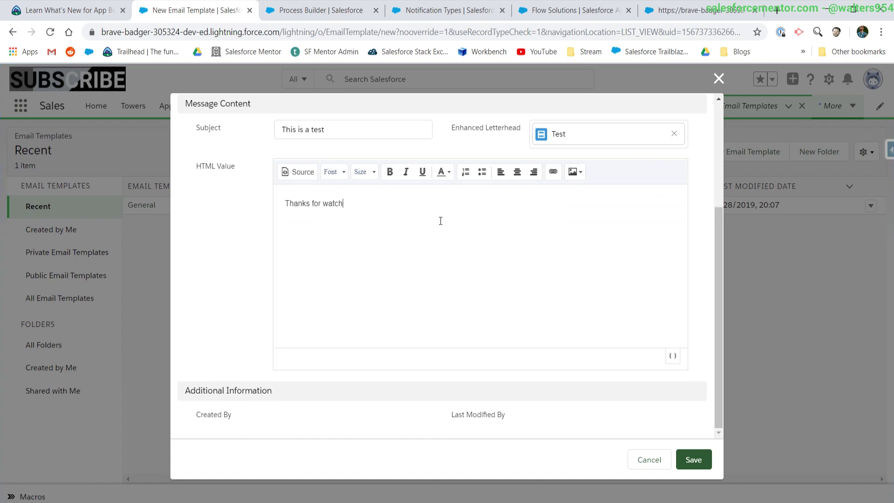
{"action": "type", "text": "ing"}
{"action": "key", "text": "Return"}
{"action": "type", "text": "Remember I believe in you!"}
{"action": "left_click", "coordinate": [693, 459]}
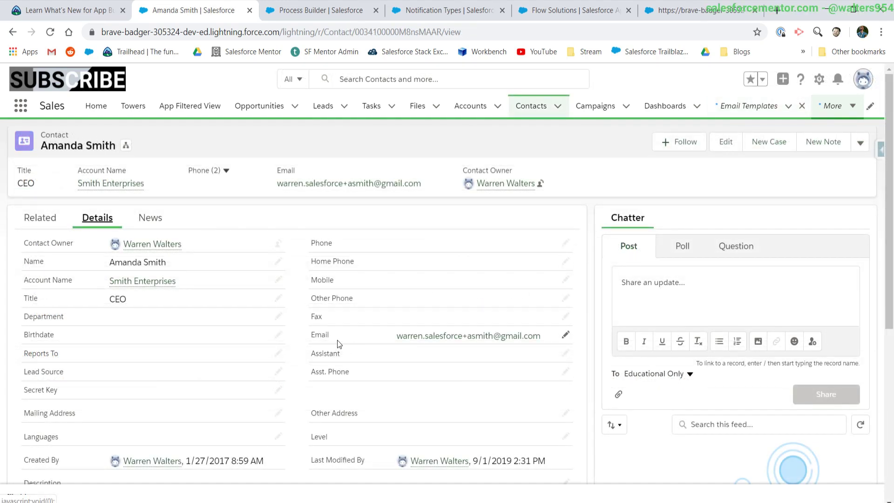
Start an email to the contact from its Related tab in the enlarged composer.
{"action": "left_click", "coordinate": [41, 219]}
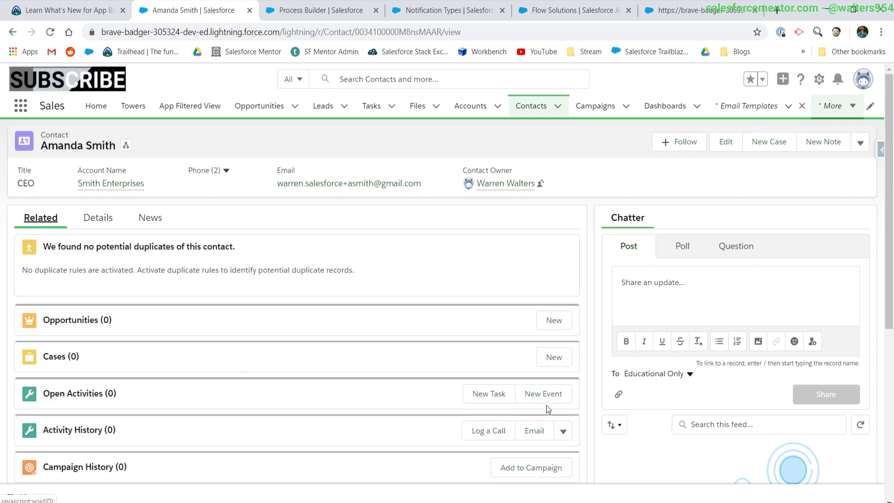
{"action": "scroll", "coordinate": [546, 406], "scroll_direction": "down", "scroll_amount": 2}
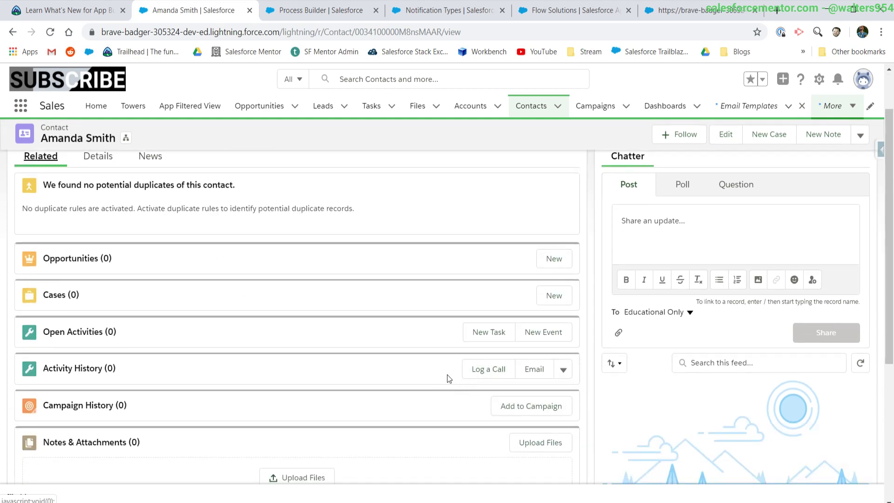
{"action": "left_click", "coordinate": [530, 375]}
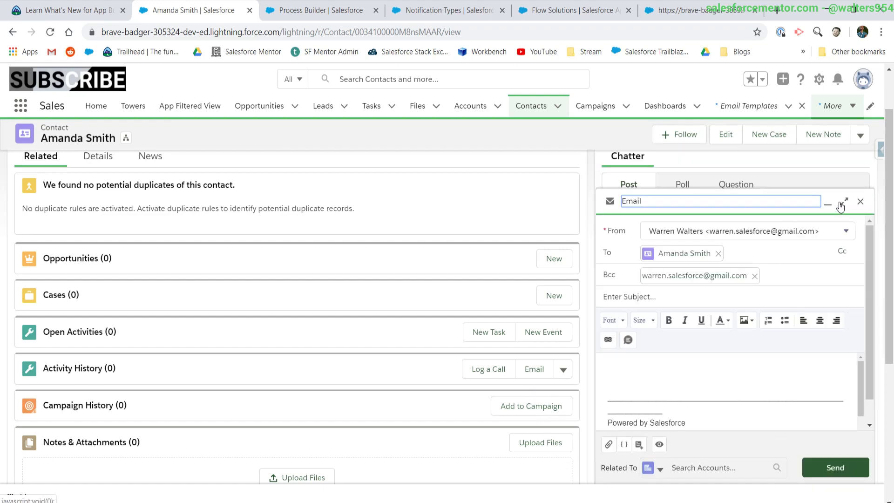
{"action": "left_click", "coordinate": [843, 203]}
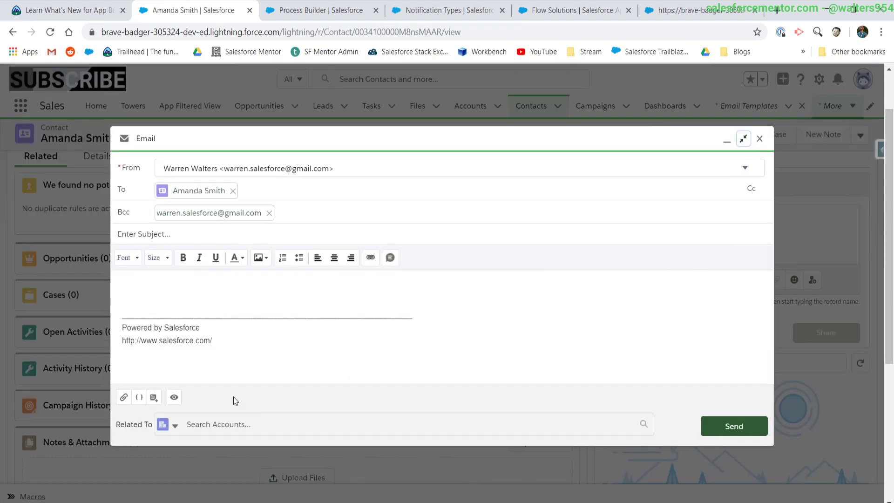
Insert the Salesforce Mentor template into the email, replacing its content.
{"action": "left_click", "coordinate": [154, 398]}
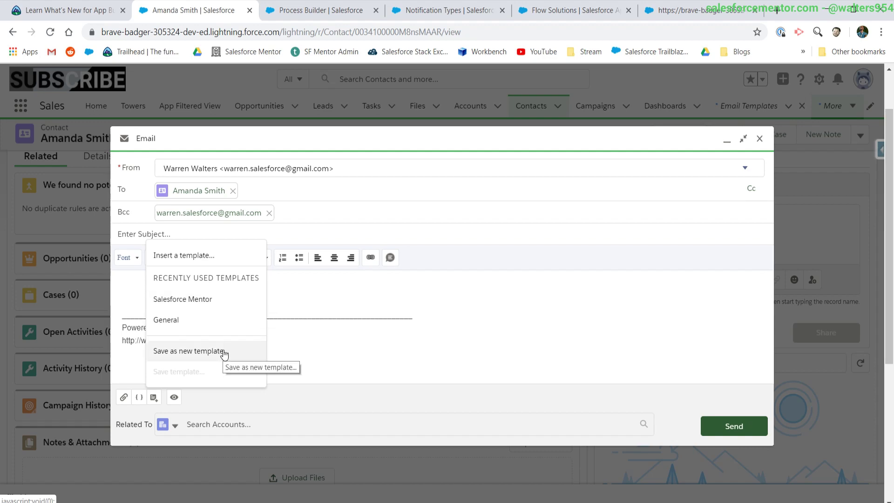
{"action": "left_click", "coordinate": [207, 259]}
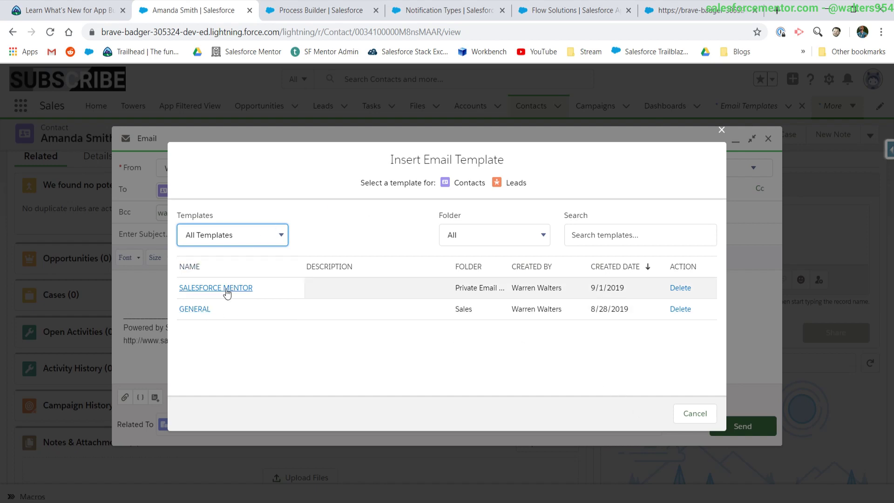
{"action": "left_click", "coordinate": [226, 291]}
{"action": "left_click", "coordinate": [483, 319]}
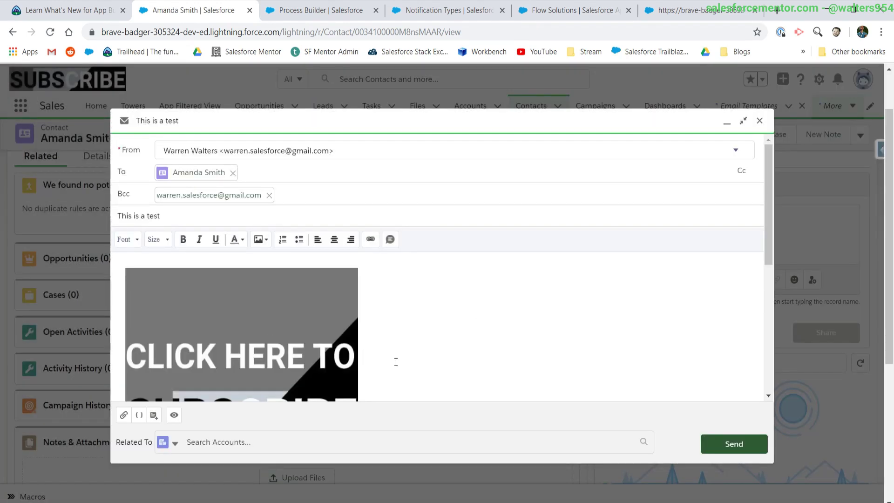
{"action": "scroll", "coordinate": [395, 362], "scroll_direction": "down", "scroll_amount": 3}
{"action": "scroll", "coordinate": [396, 362], "scroll_direction": "down", "scroll_amount": 3}
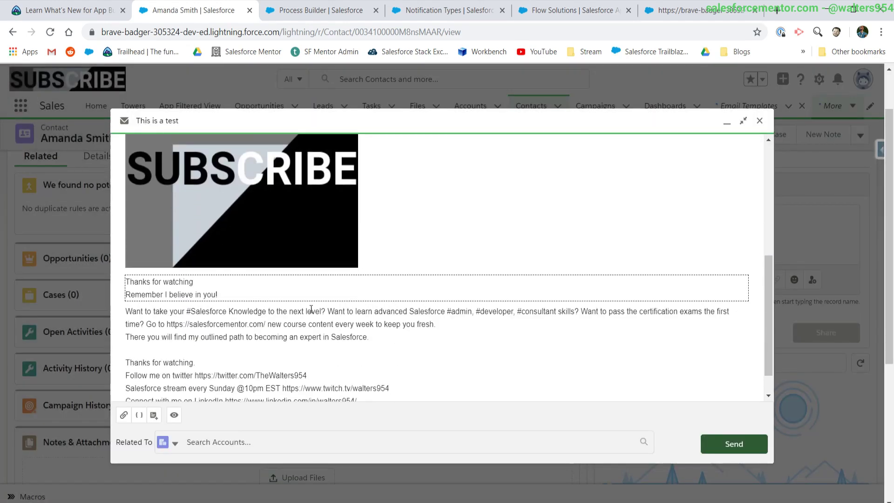
{"action": "left_click", "coordinate": [241, 290]}
{"action": "scroll", "coordinate": [241, 290], "scroll_direction": "down", "scroll_amount": 1}
{"action": "key", "text": "ctrl+1"}
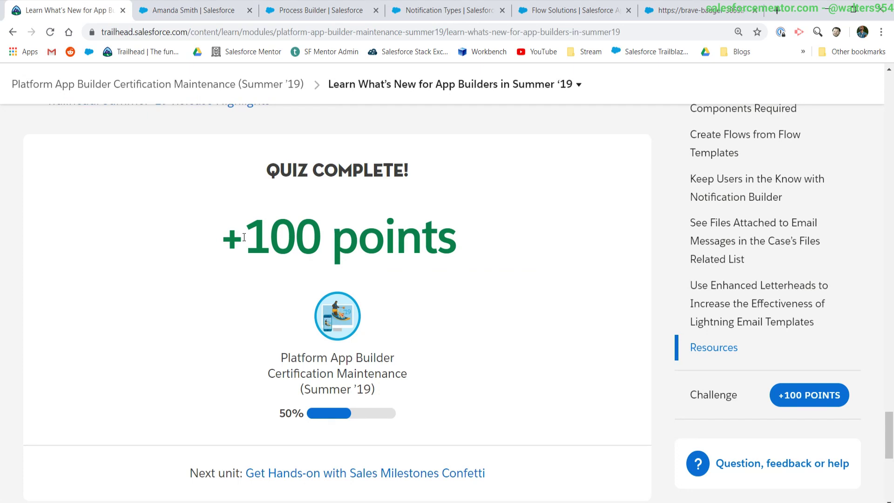